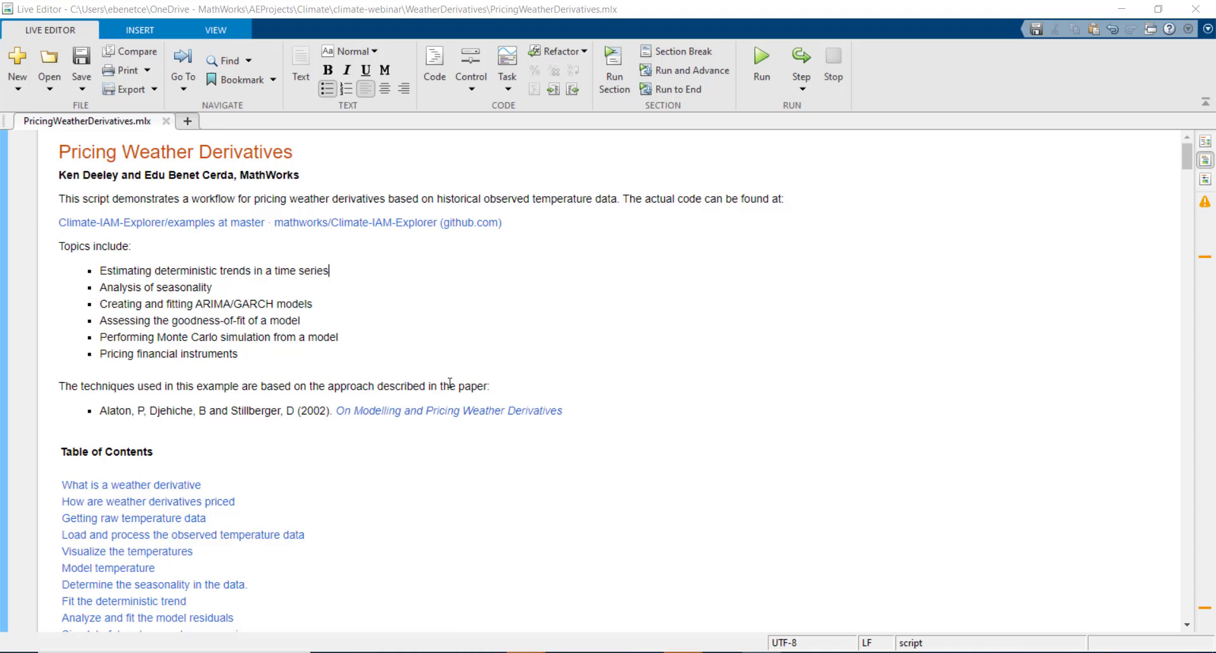
- Highlight 'Weather Derivatives' in the title, then scroll to the heating degree-day and option pricing formulas
left_click_drag(128, 152, 293, 152)
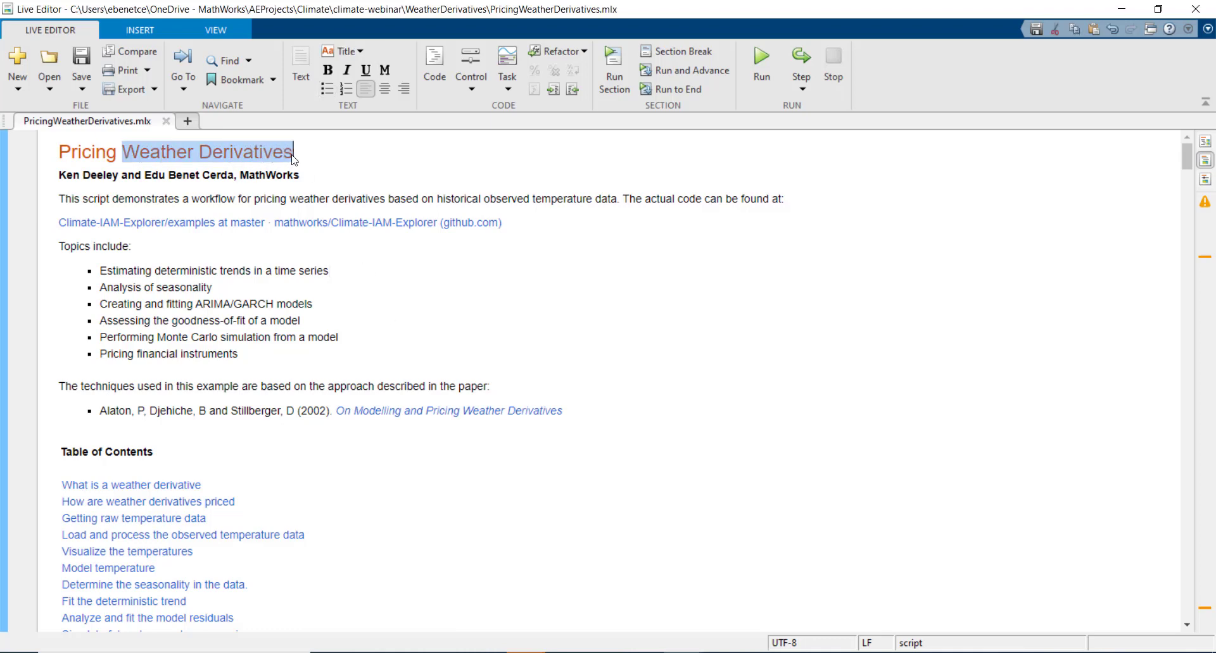
left_click(374, 354)
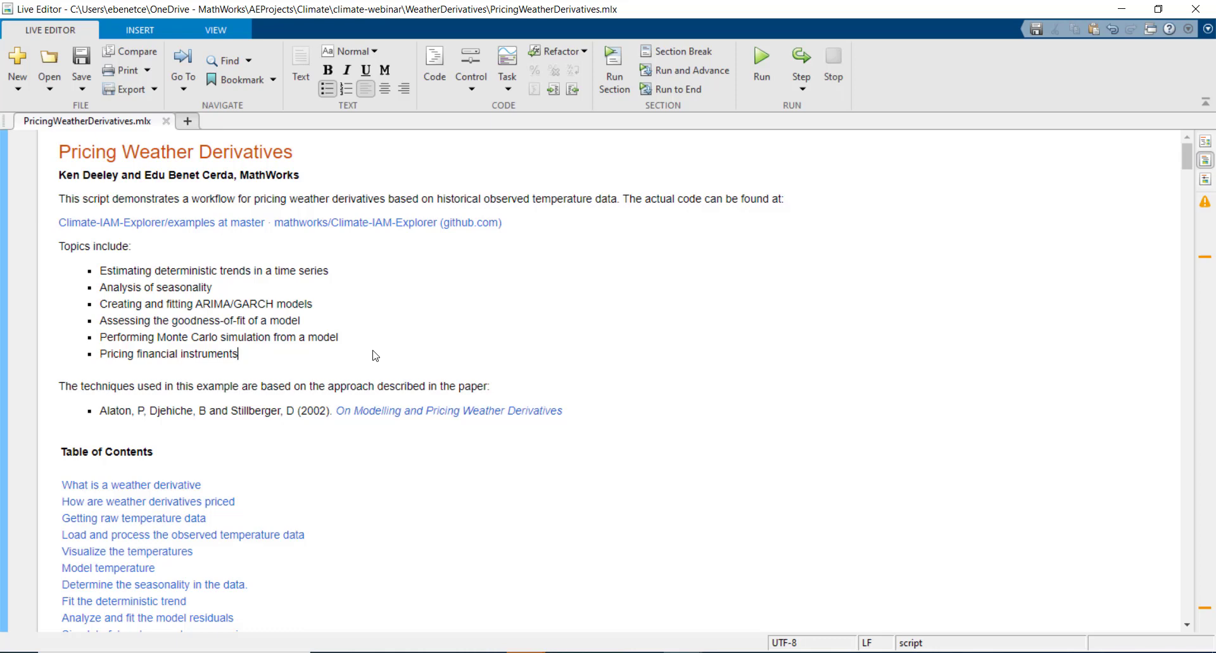
scroll(374, 354, "down", 2)
scroll(375, 355, "down", 2)
scroll(374, 354, "down", 2)
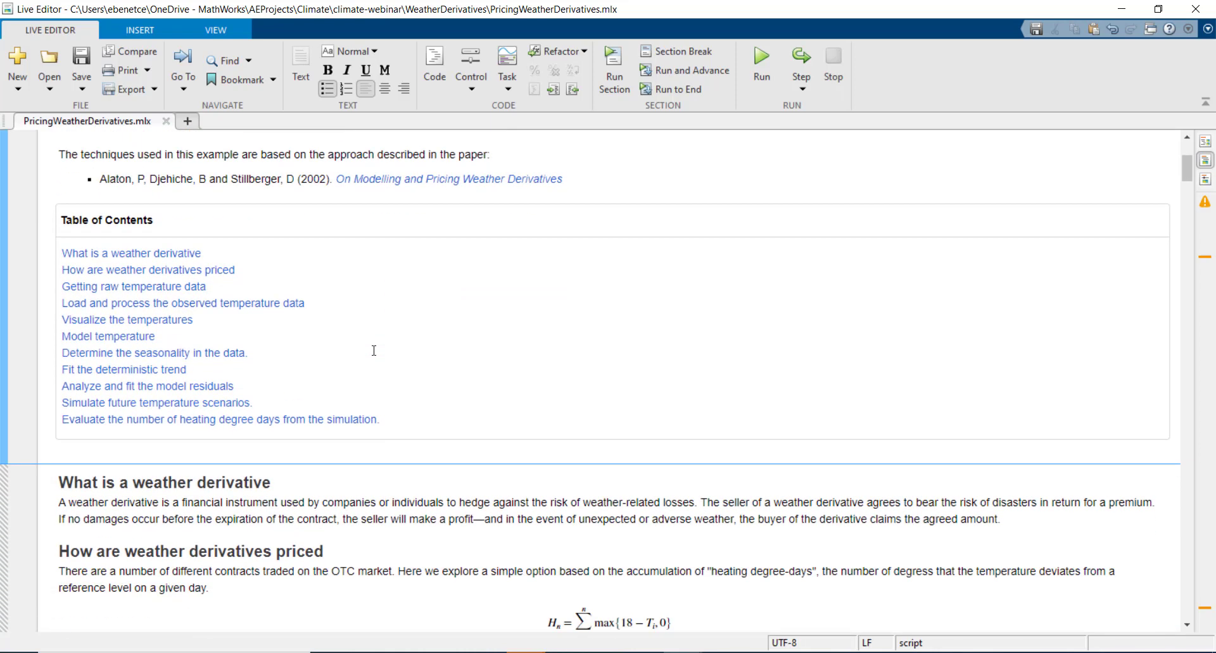
scroll(375, 352, "down", 2)
scroll(374, 350, "down", 1)
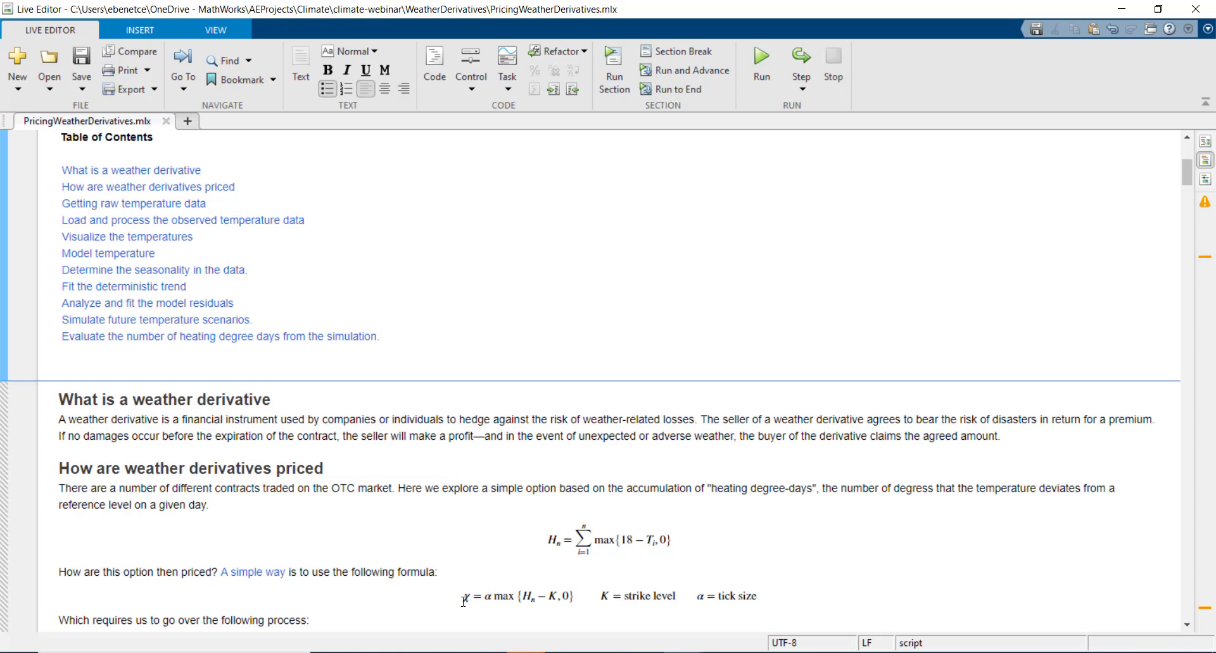
double_click(647, 540)
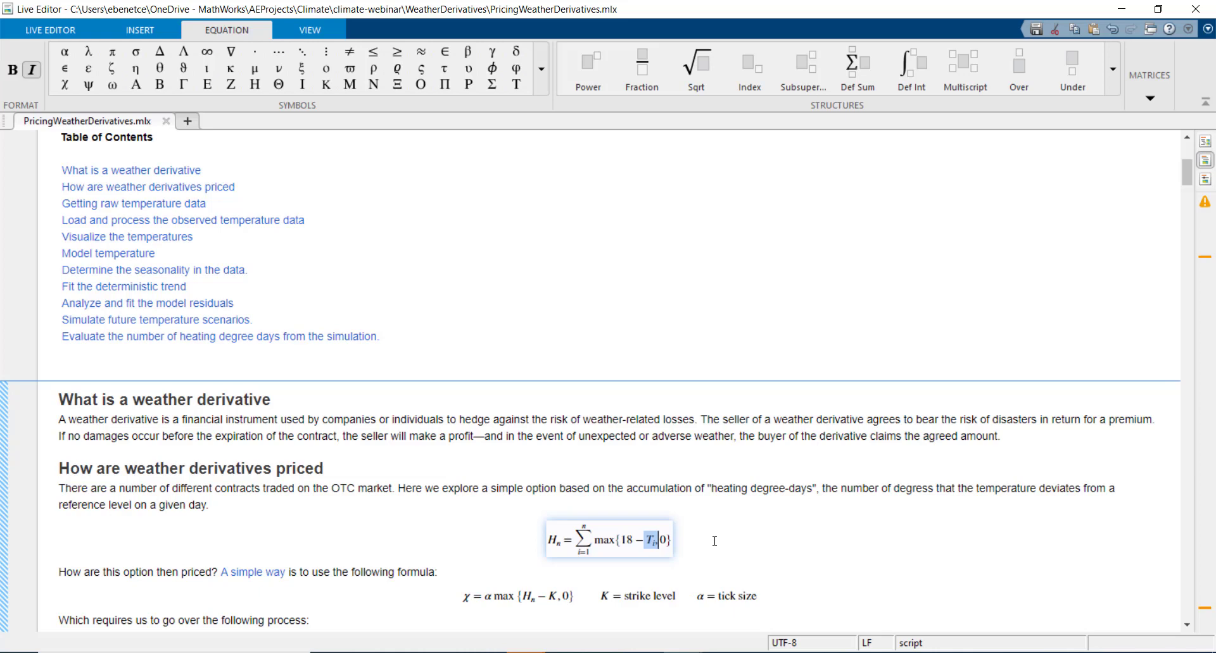
double_click(628, 594)
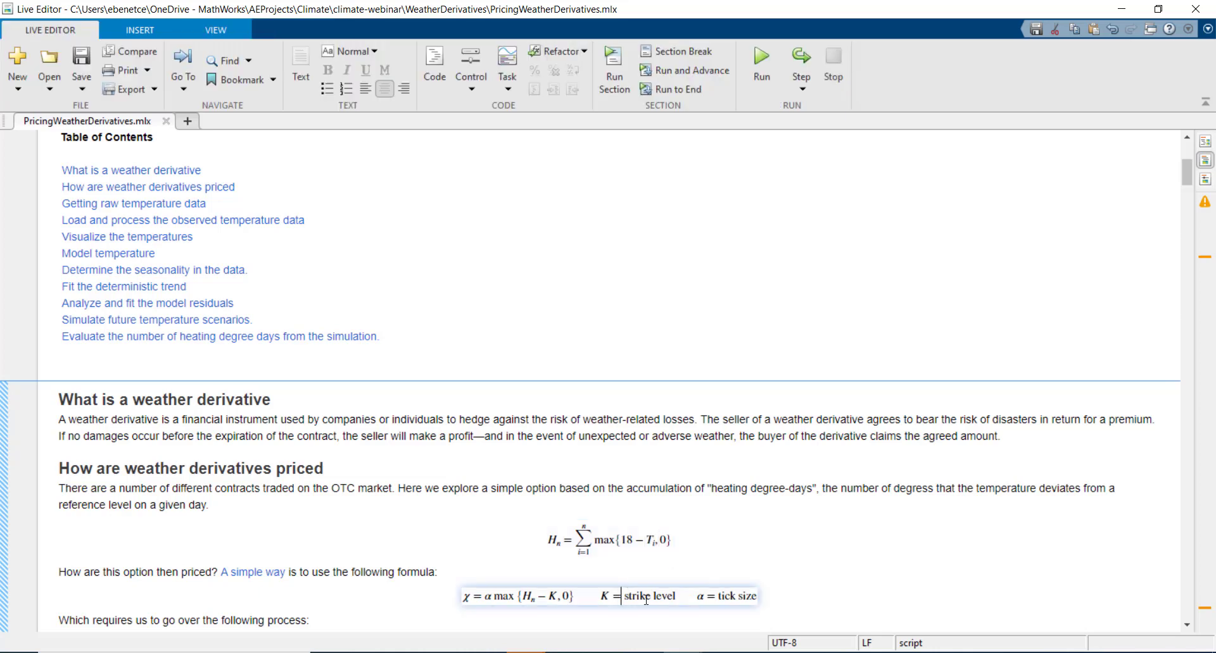
scroll(426, 590, "down", 3)
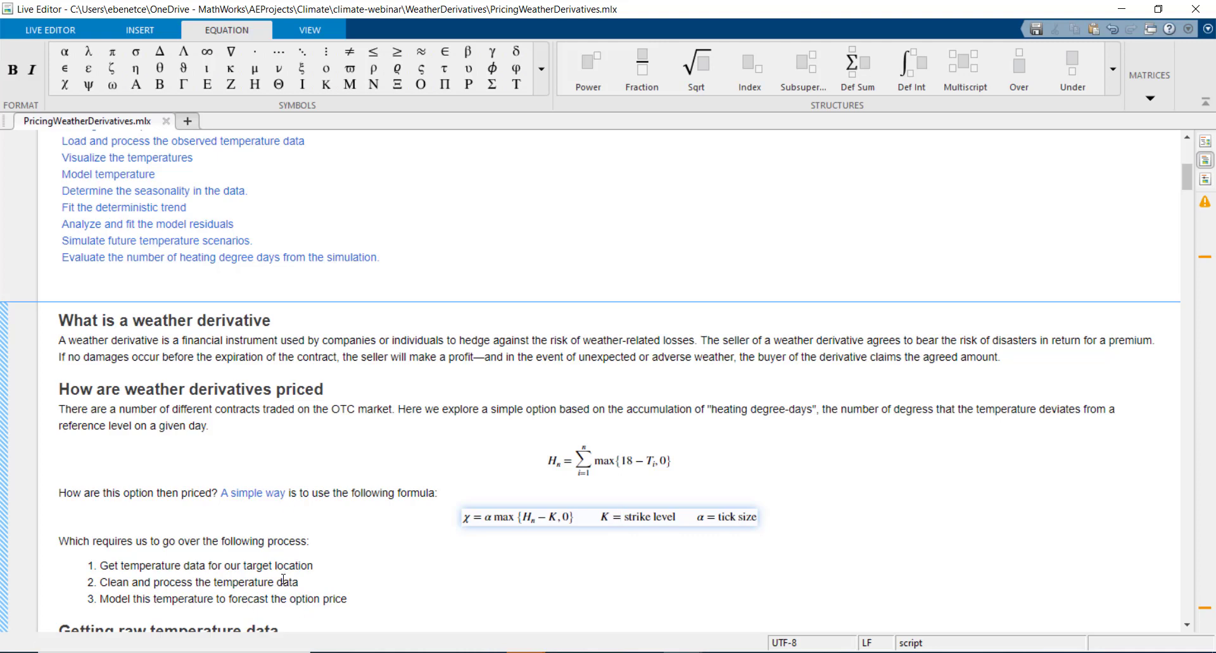
left_click(381, 601)
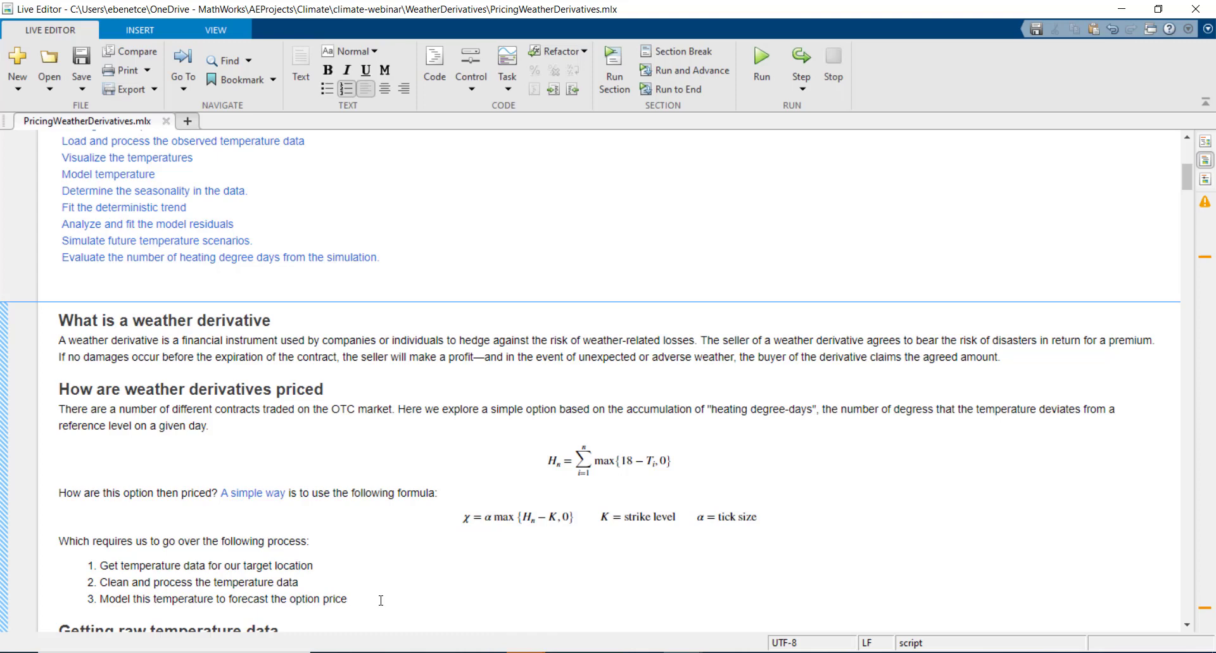
scroll(380, 600, "down", 2)
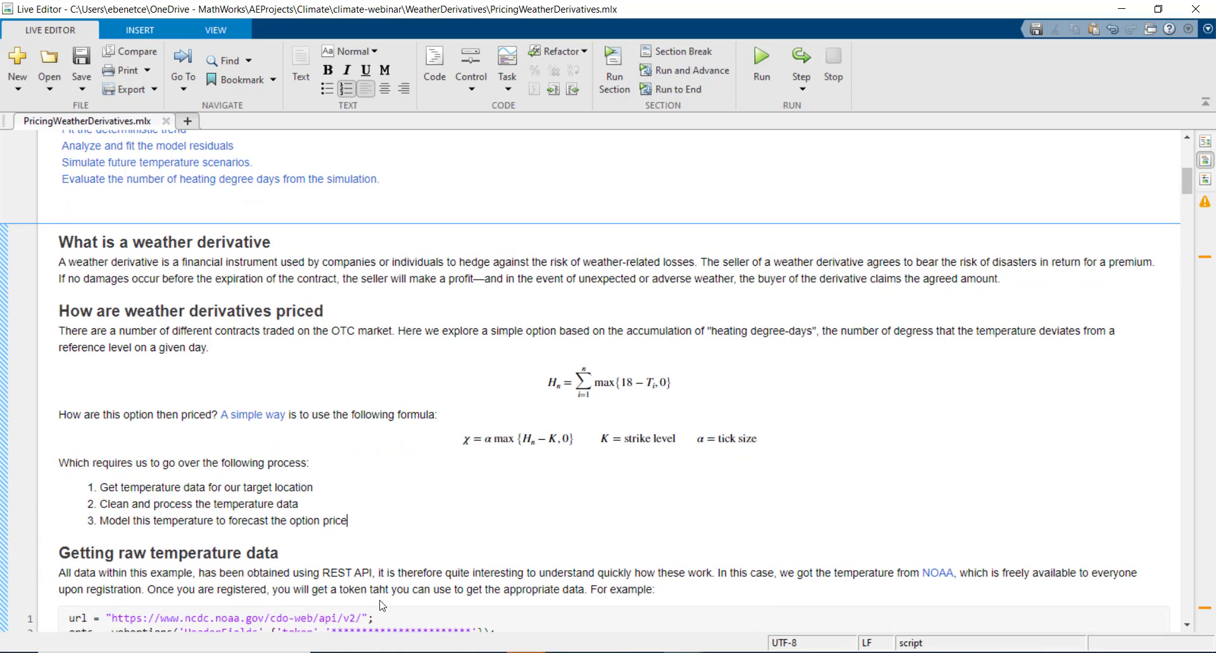
scroll(381, 600, "down", 1)
scroll(381, 601, "down", 2)
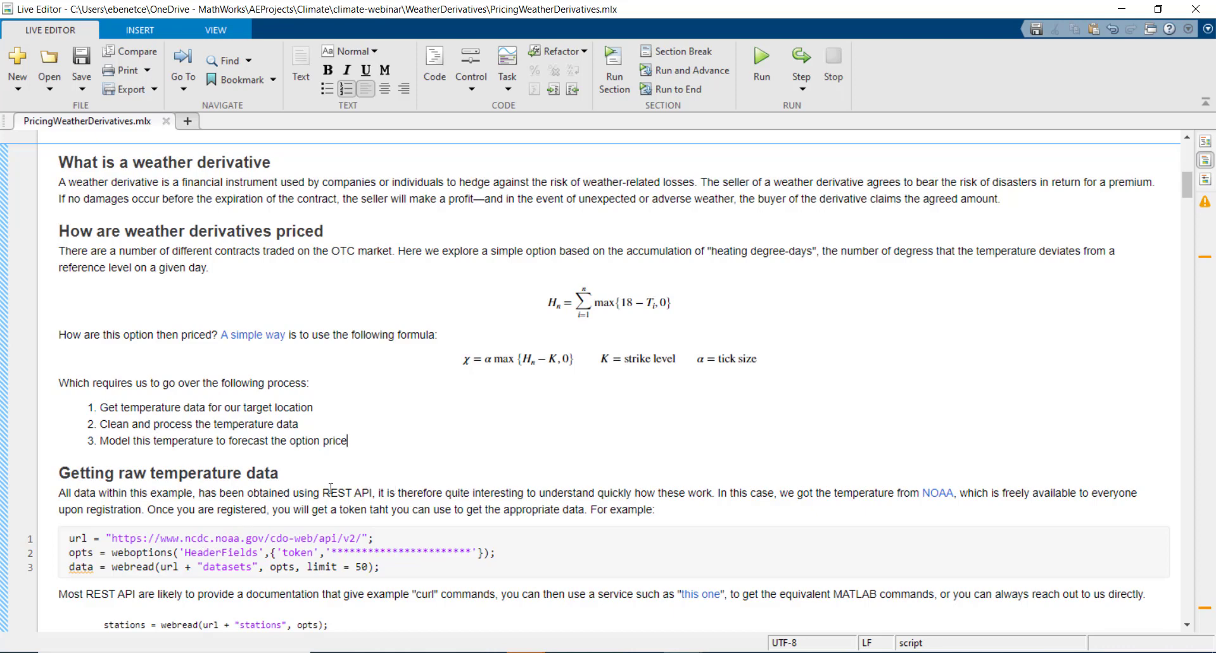
mouse_move(322, 493)
left_mouse_down()
mouse_move(372, 507)
mouse_move(357, 496)
left_mouse_up()
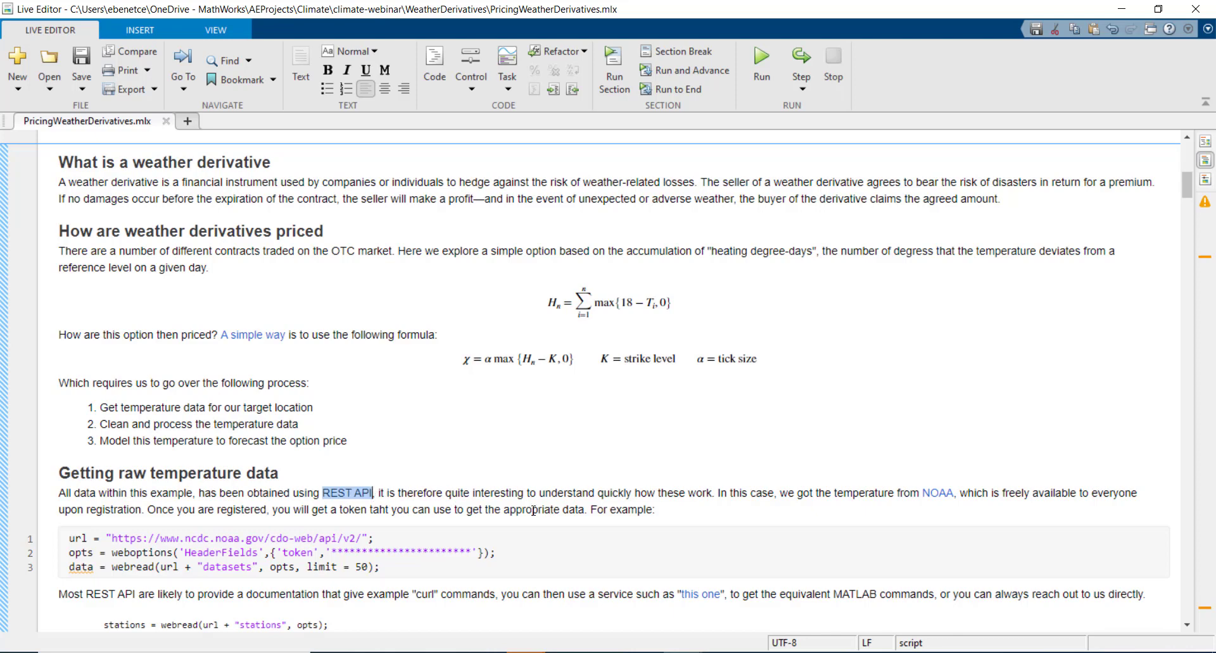
scroll(401, 532, "down", 2)
scroll(401, 531, "down", 1)
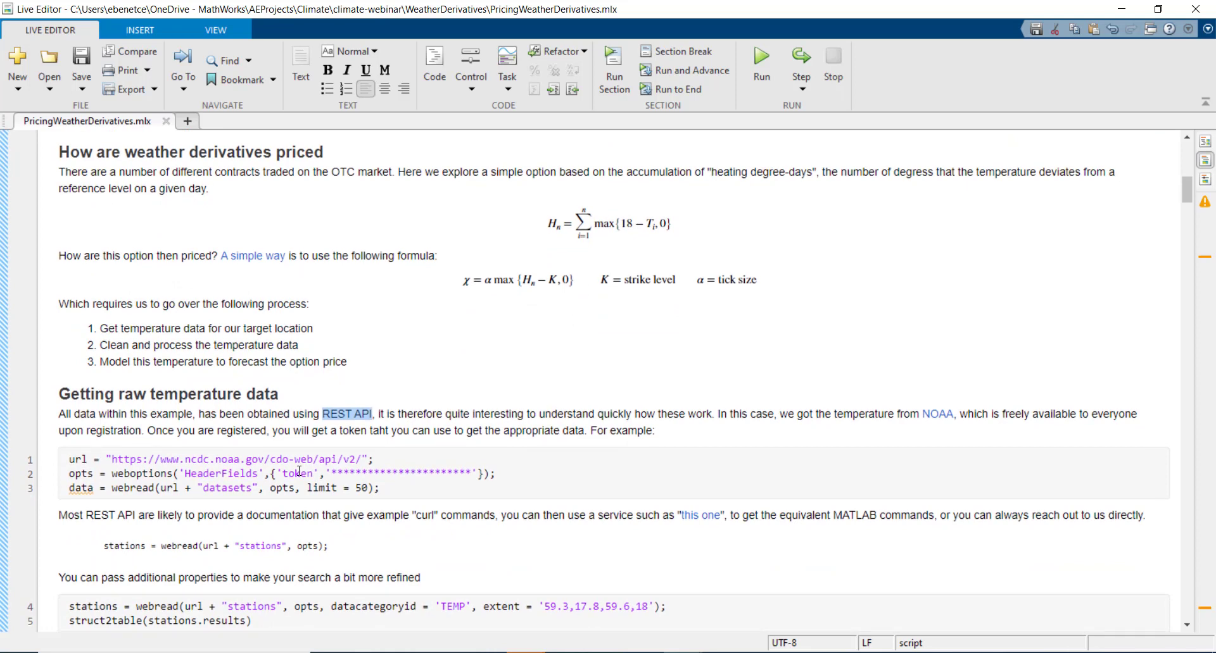
double_click(298, 471)
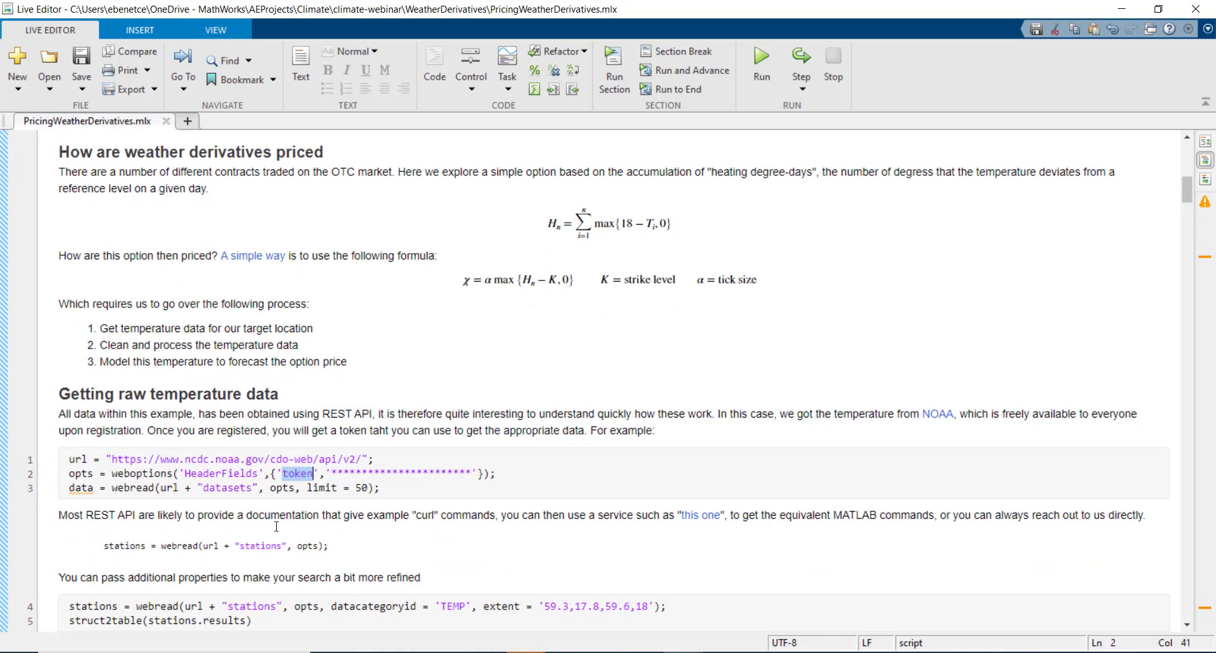
left_click_drag(70, 460, 383, 462)
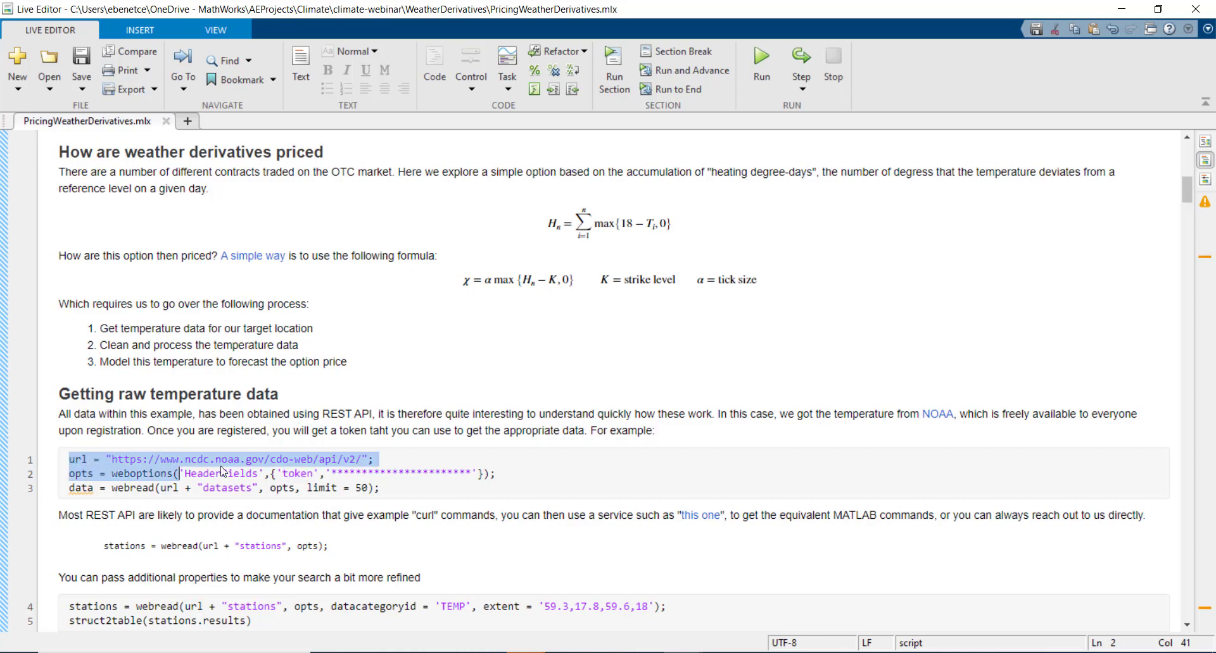
left_click(396, 467)
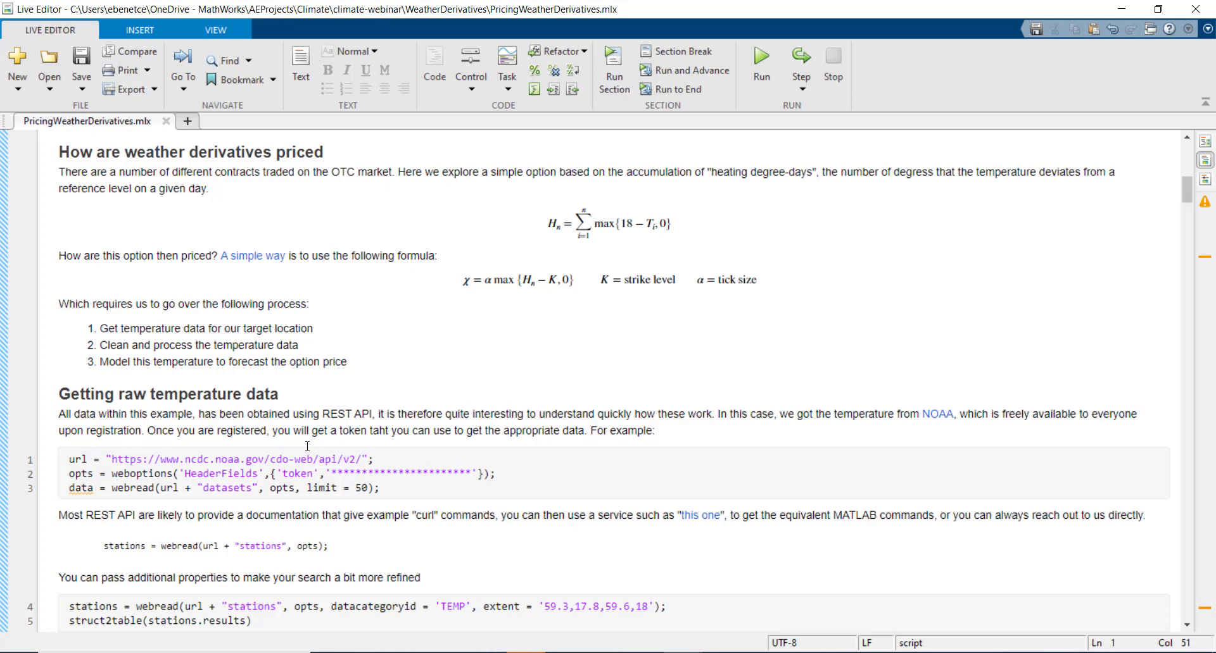
double_click(284, 475)
left_click_drag(329, 480, 475, 474)
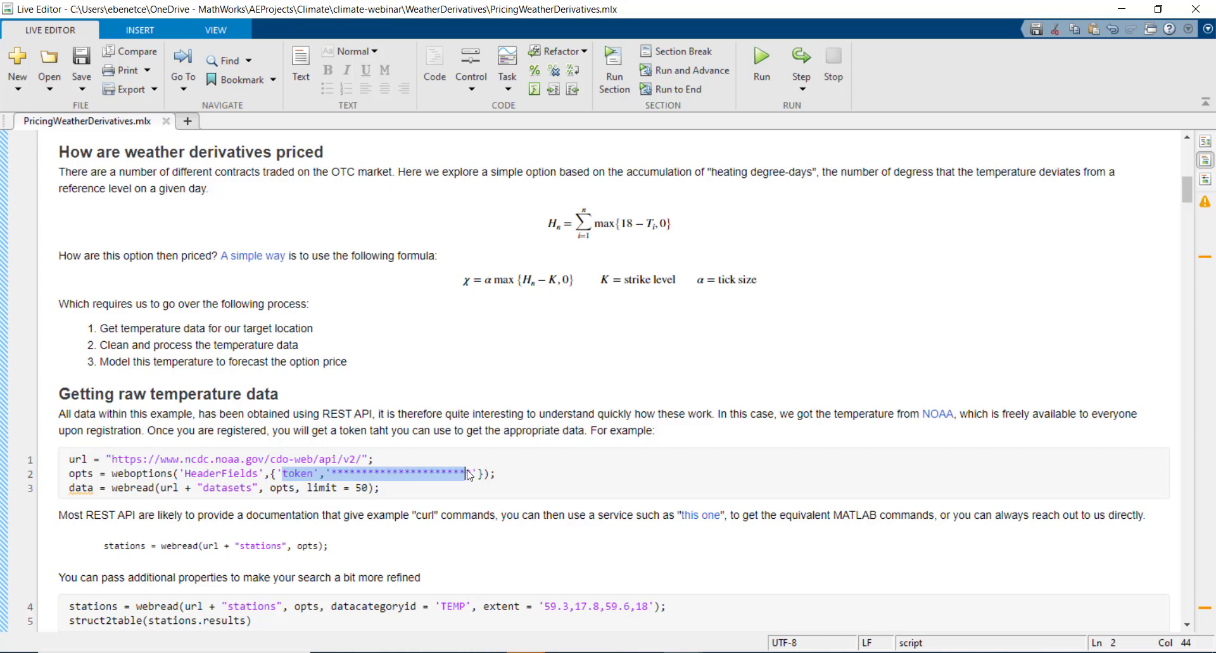
left_click(381, 473)
left_click_drag(336, 475, 477, 474)
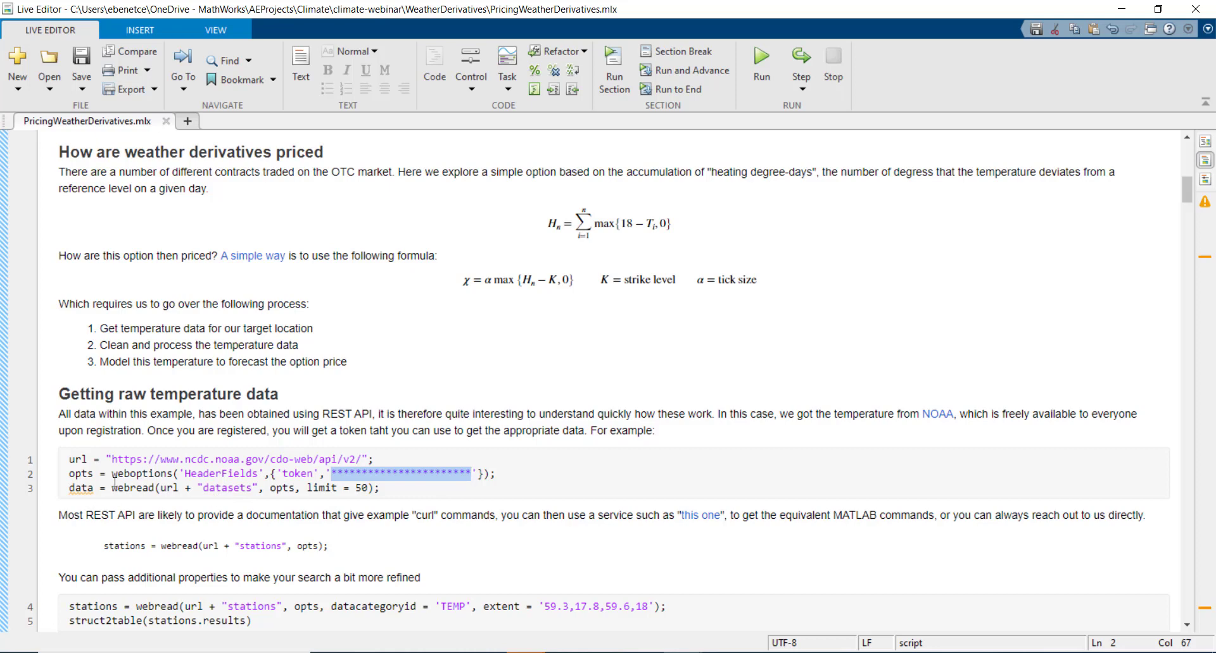
- Highlight the webread call, the opts variable, the limit = 50 argument and the NOAA source
scroll(115, 481, "down", 3)
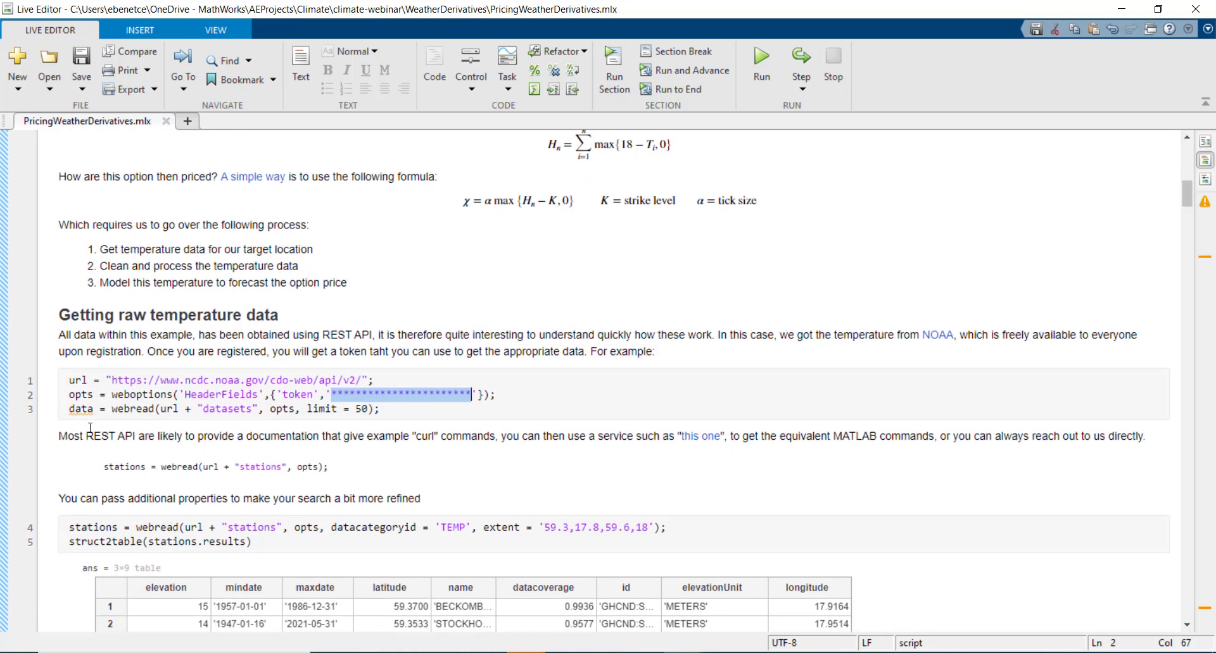
left_click_drag(70, 409, 260, 410)
left_click(166, 413)
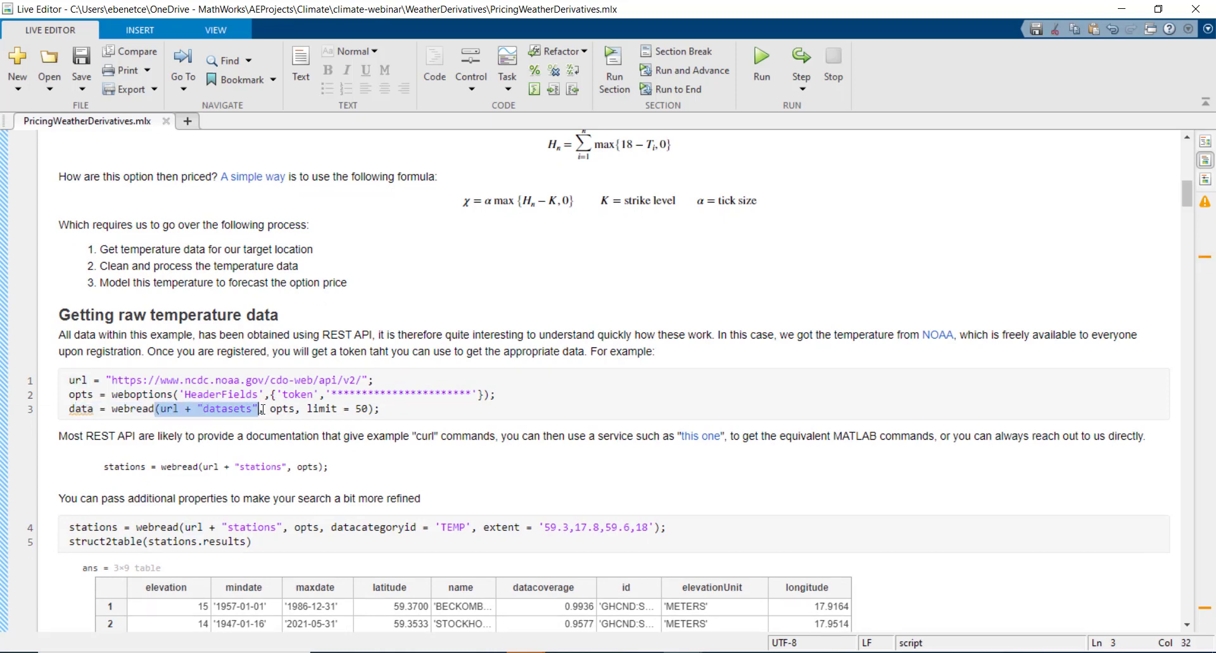
double_click(287, 409)
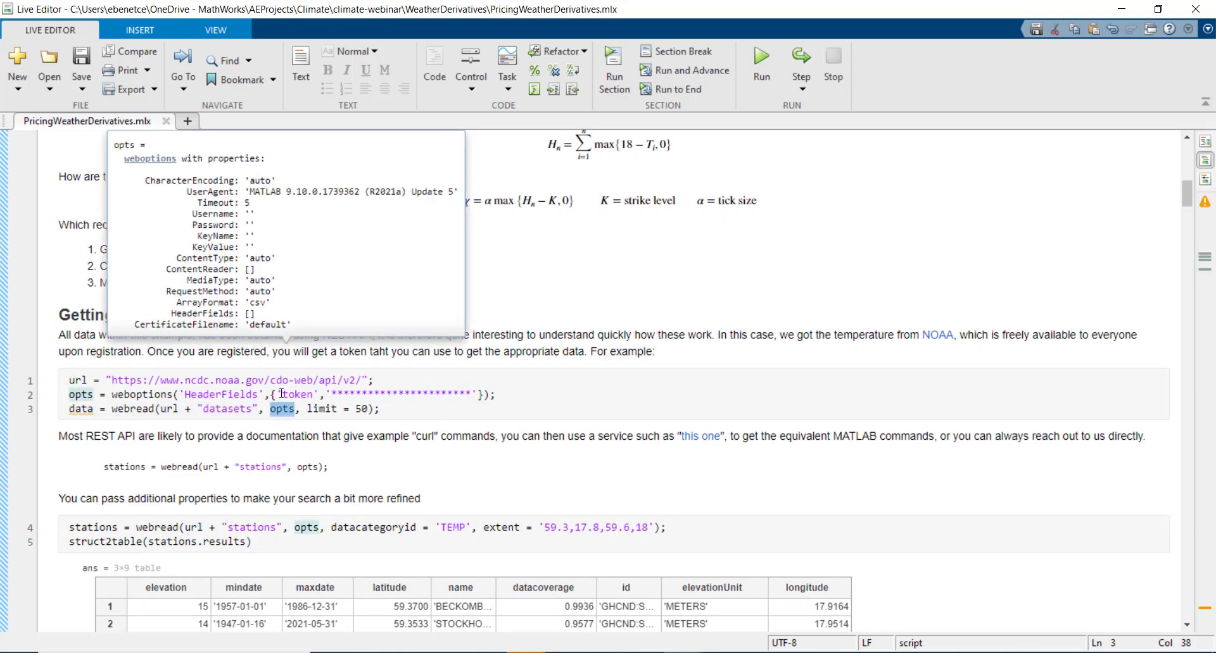
left_click_drag(308, 409, 366, 416)
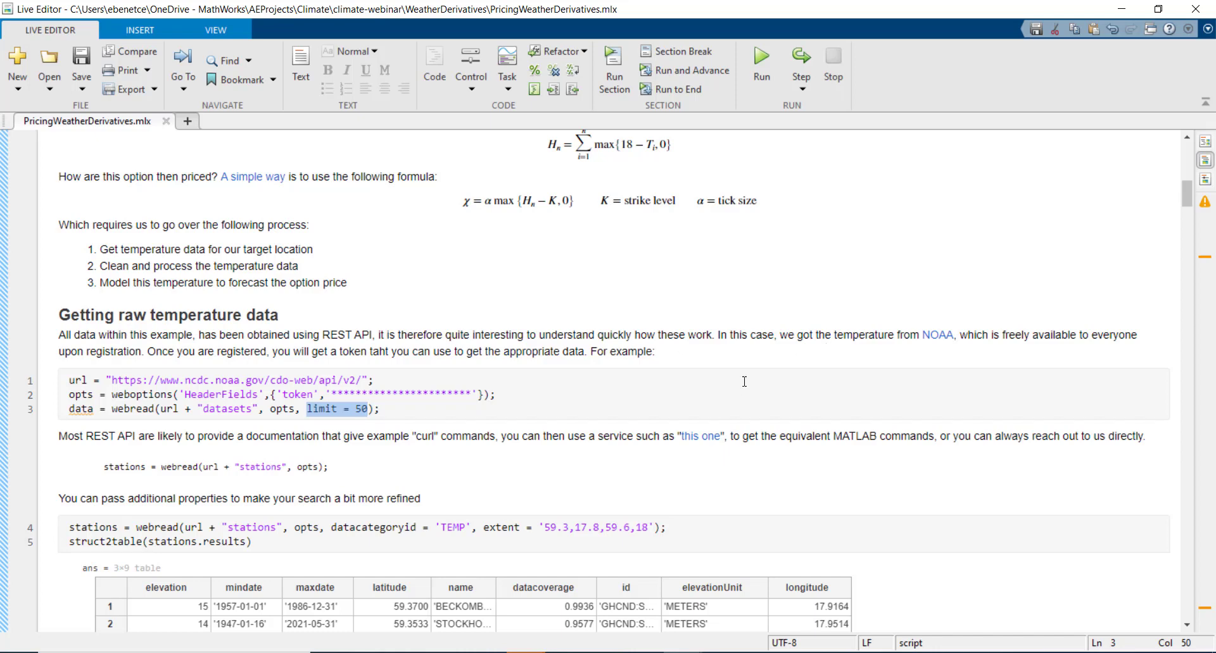
left_click_drag(914, 335, 968, 335)
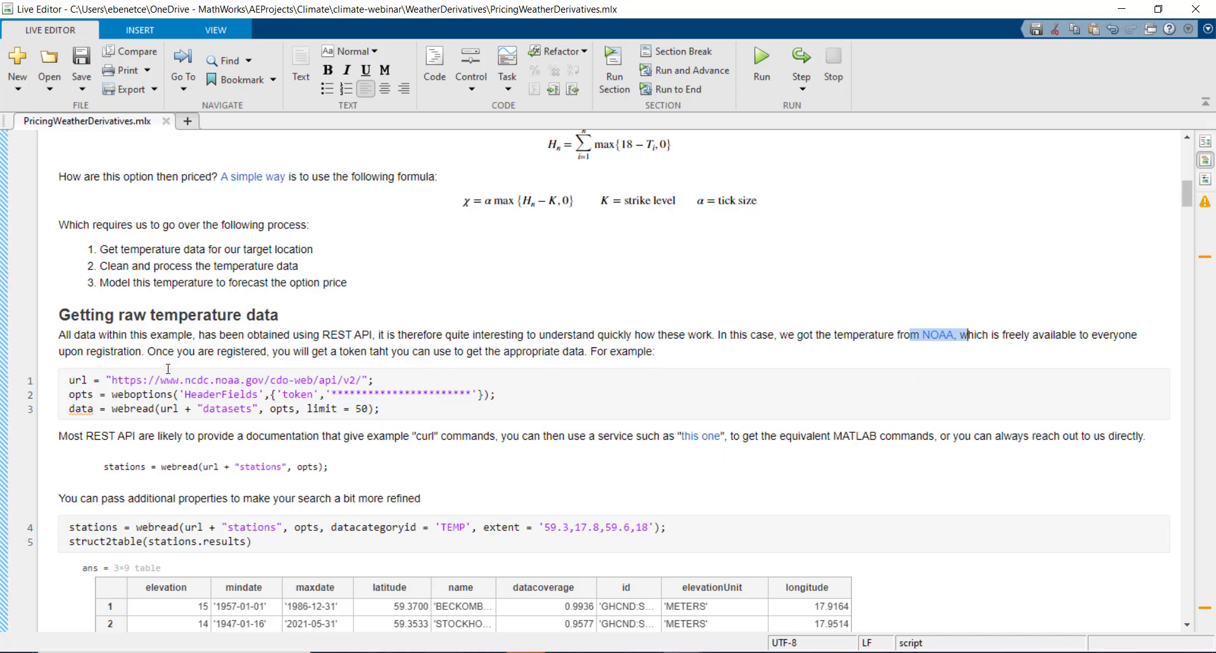
- Highlight the stations variable and the extent bounding-box argument in the refined search
scroll(133, 431, "down", 3)
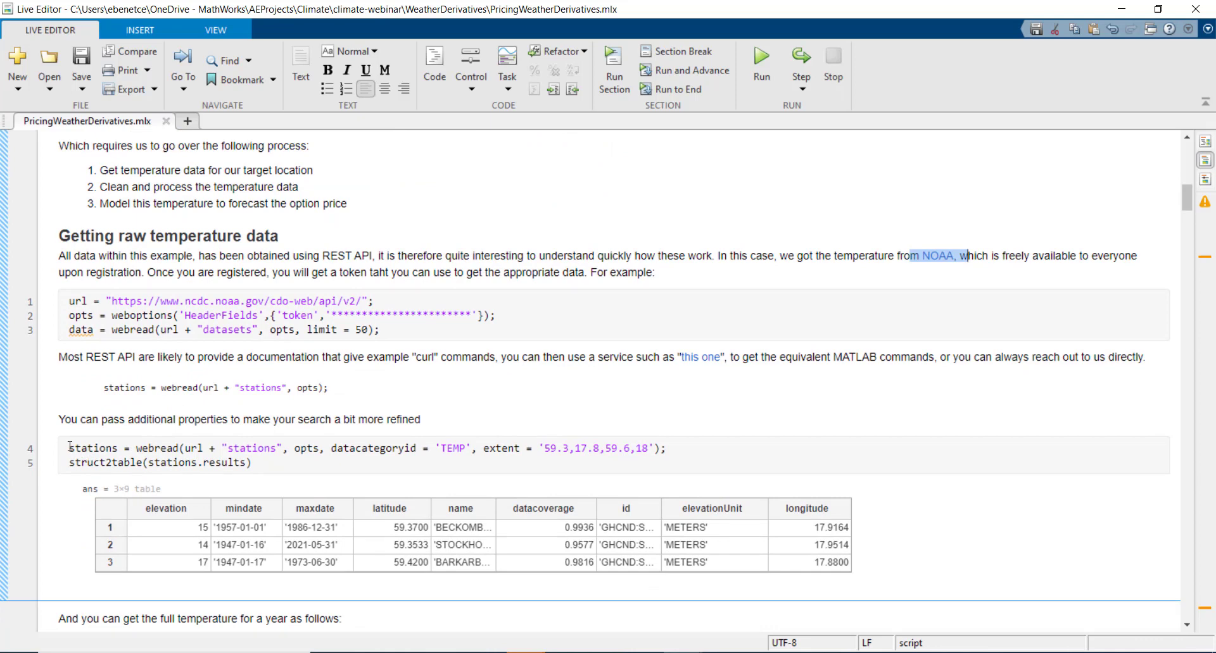
double_click(70, 447)
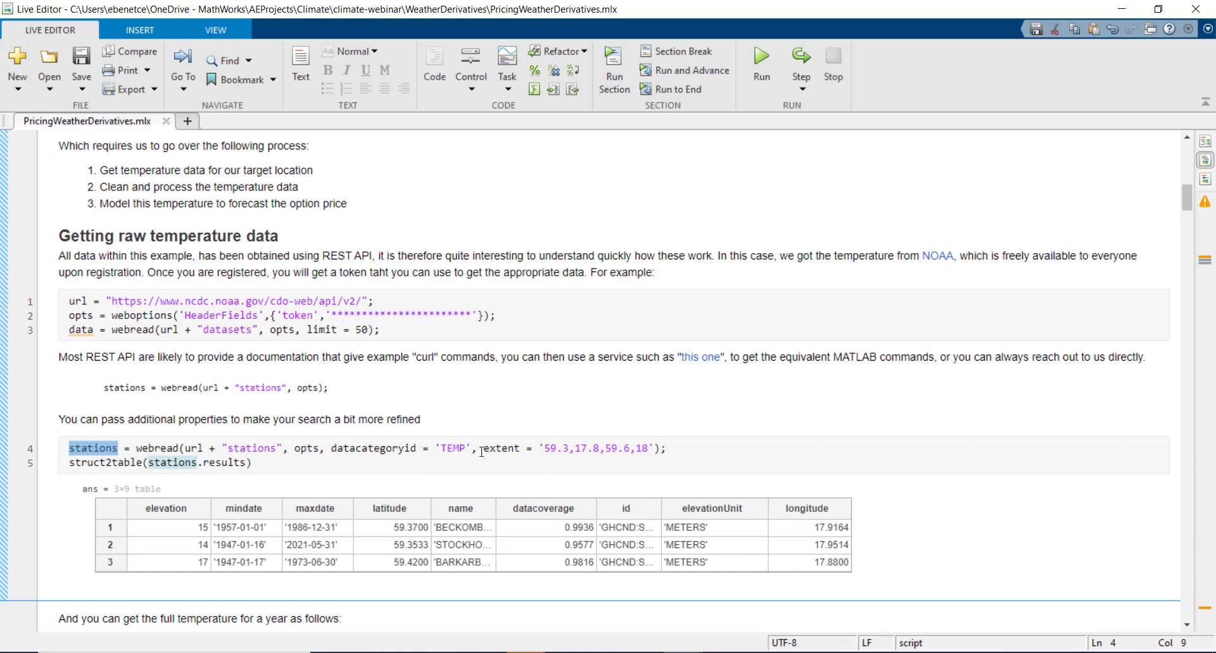
left_click_drag(482, 448, 654, 448)
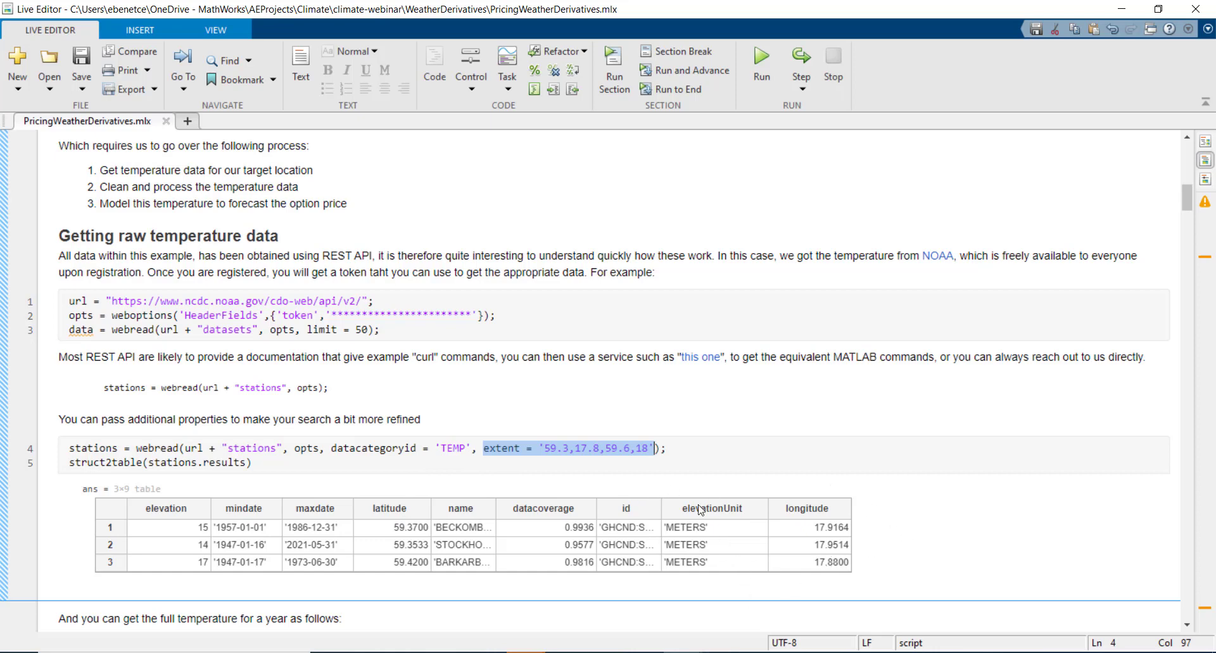
- Scroll down to the head(T) 2020 daily temperature timetable and its January–December plot
scroll(618, 430, "down", 3)
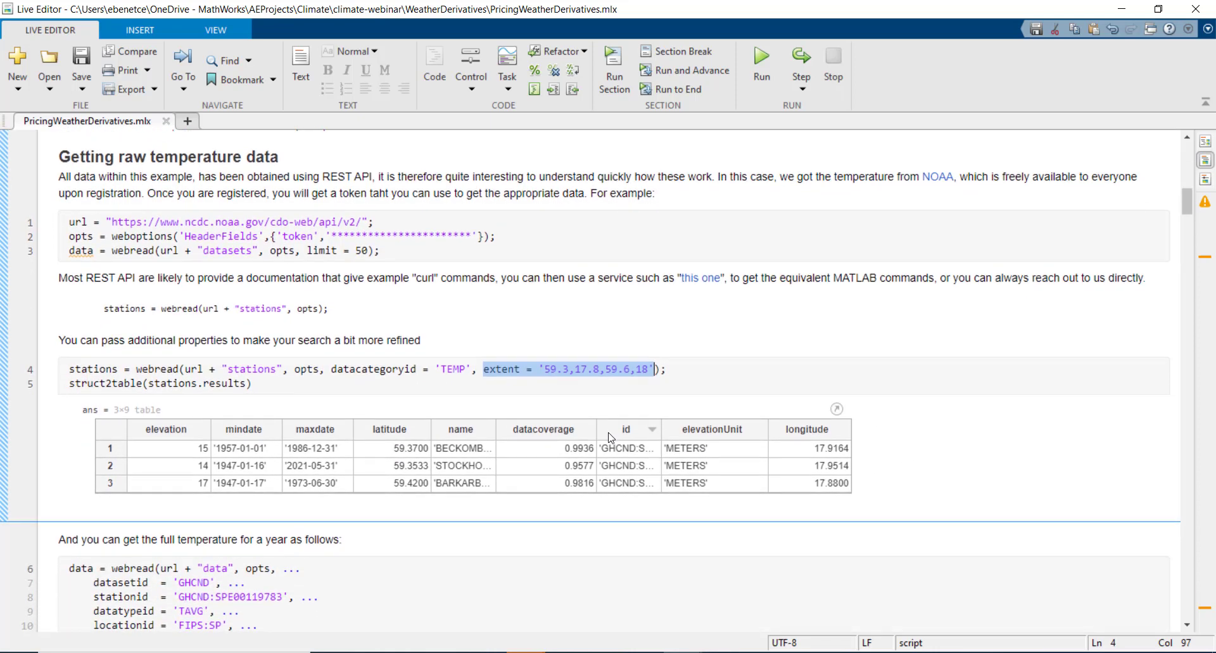
scroll(475, 495, "down", 4)
scroll(462, 501, "down", 2)
scroll(444, 504, "down", 3)
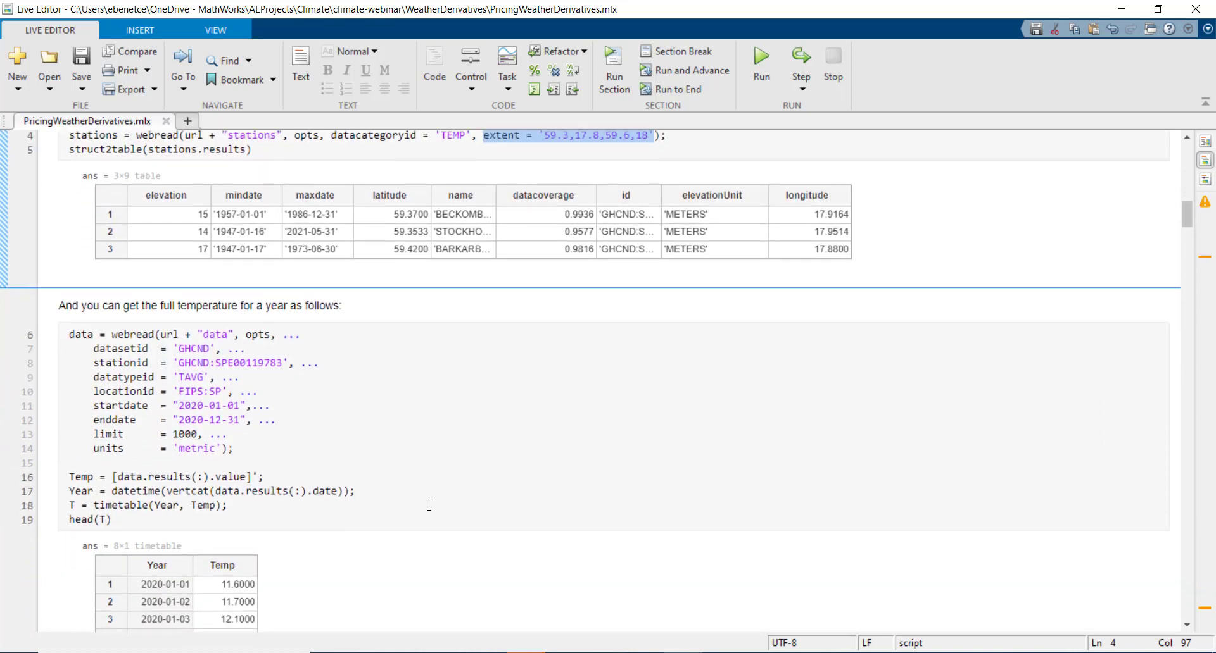
scroll(418, 494, "down", 3)
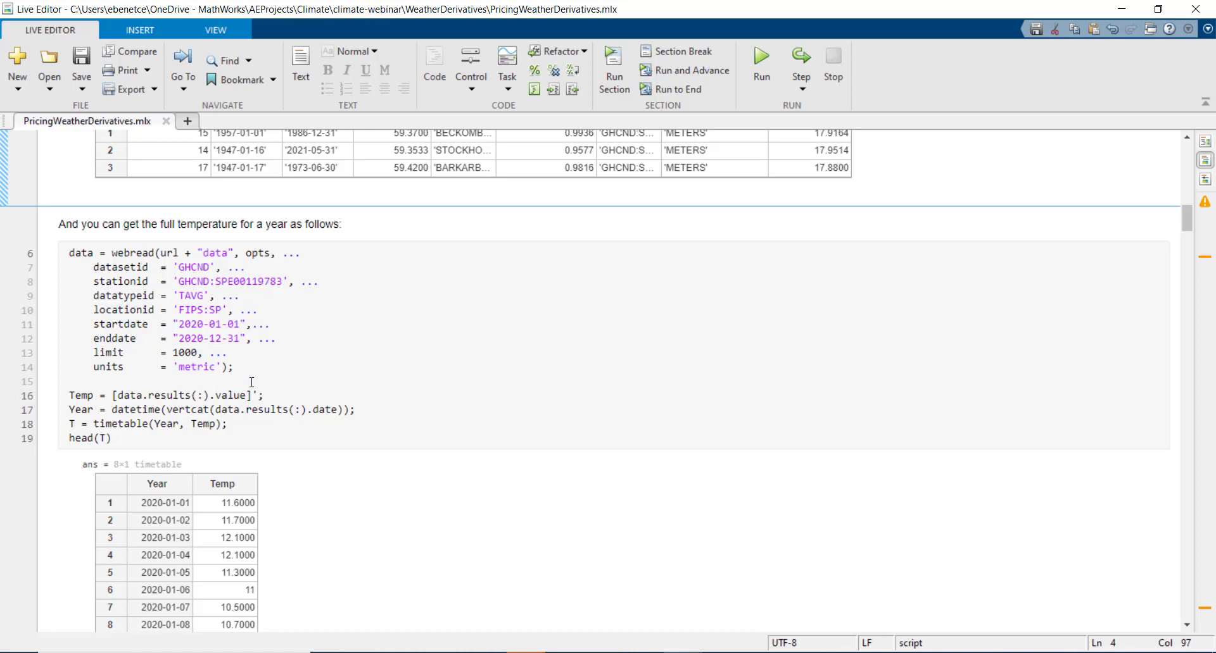
scroll(251, 391, "down", 3)
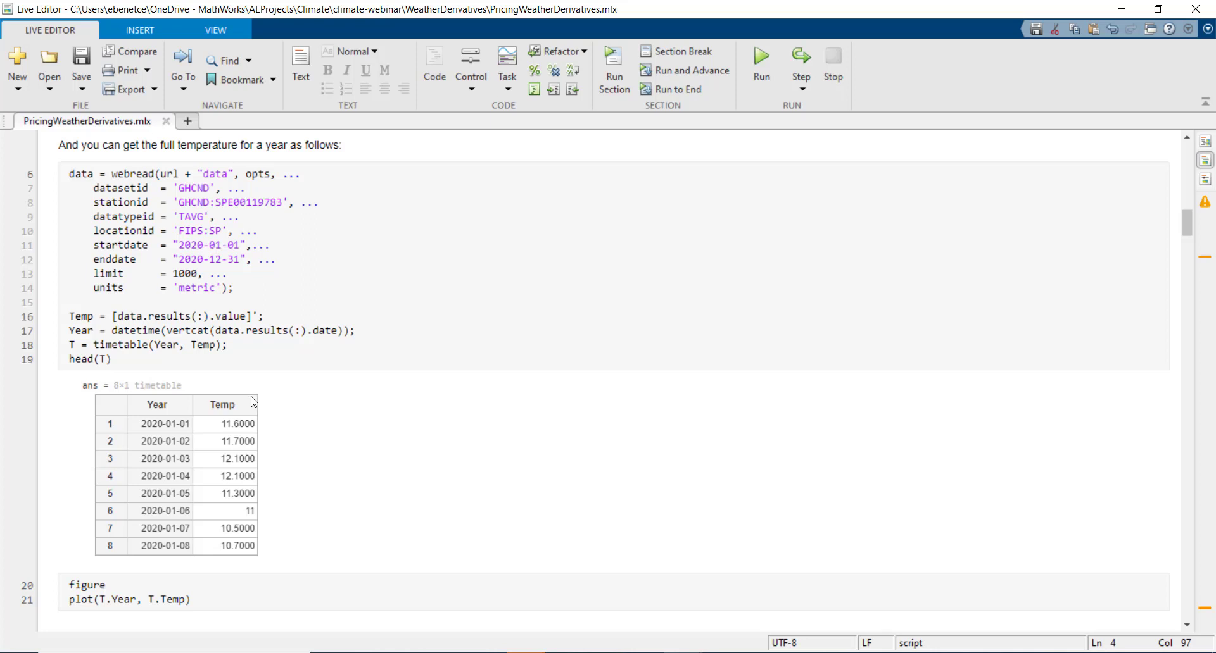
scroll(290, 400, "down", 3)
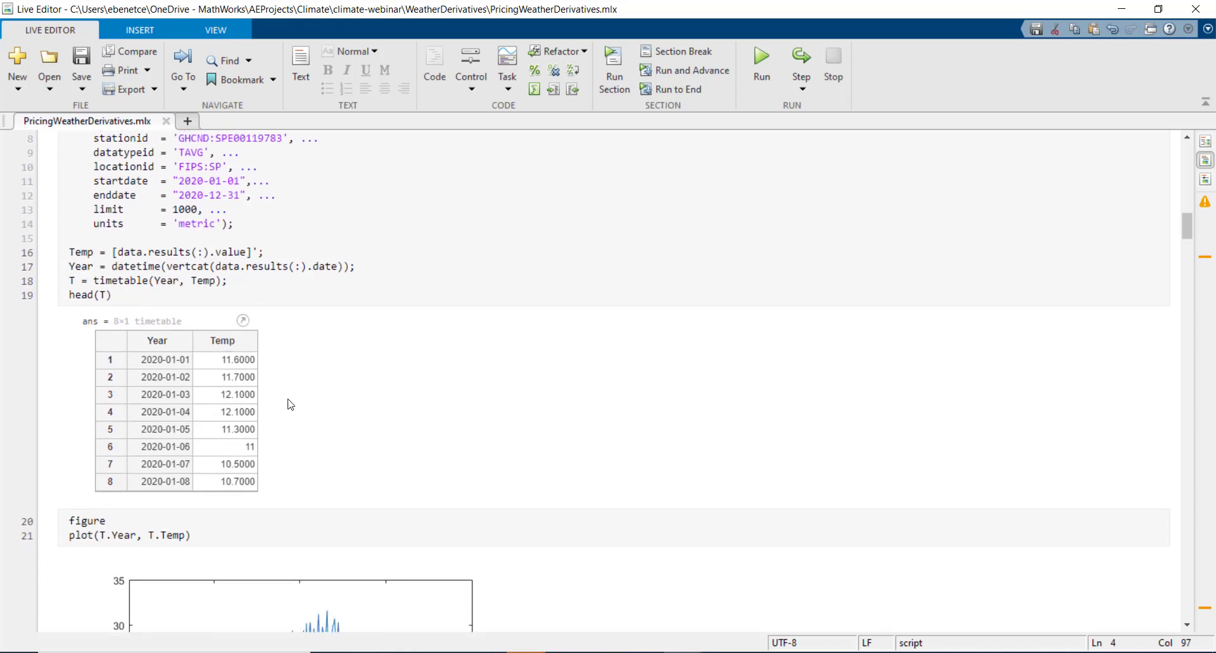
scroll(290, 400, "down", 2)
scroll(290, 400, "down", 5)
scroll(290, 400, "down", 3)
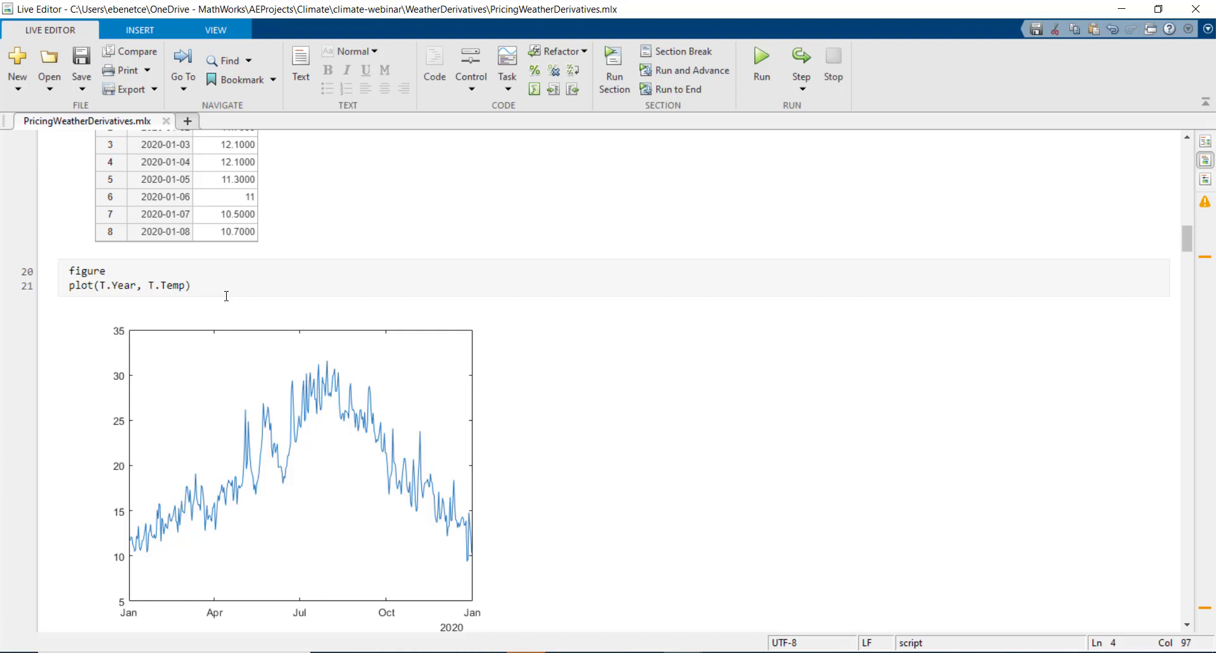
mouse_move(300, 466)
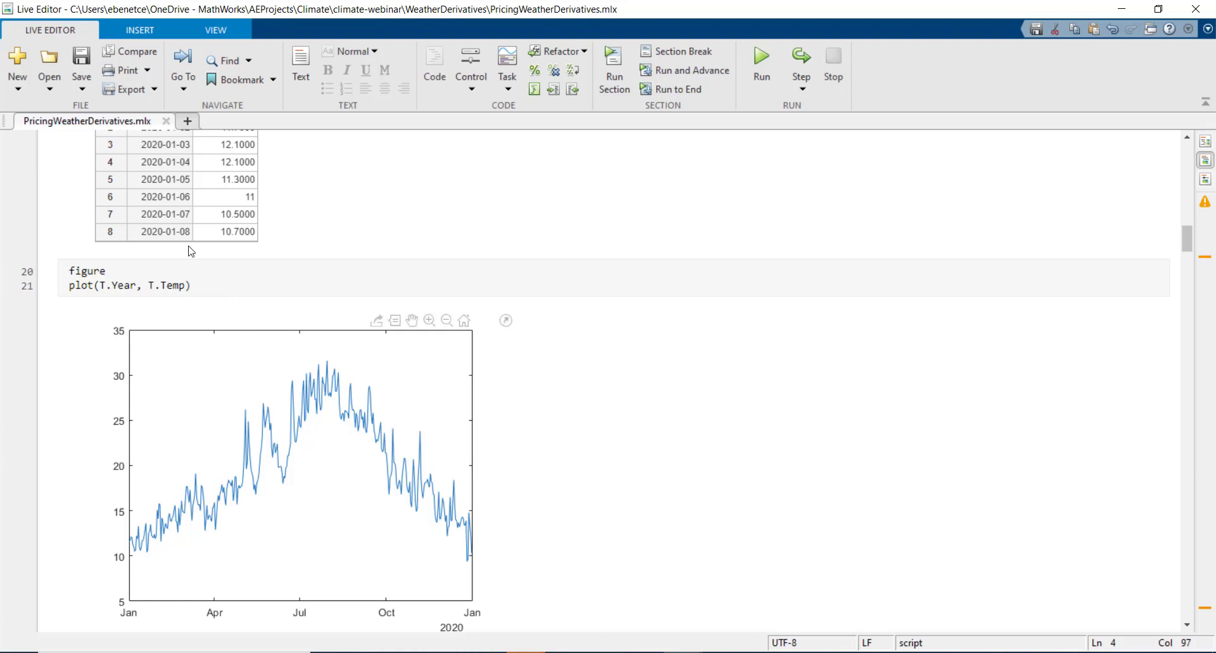
- Scroll to the Load and process section and save the live script
scroll(215, 282, "down", 2)
scroll(216, 284, "down", 2)
scroll(215, 285, "down", 2)
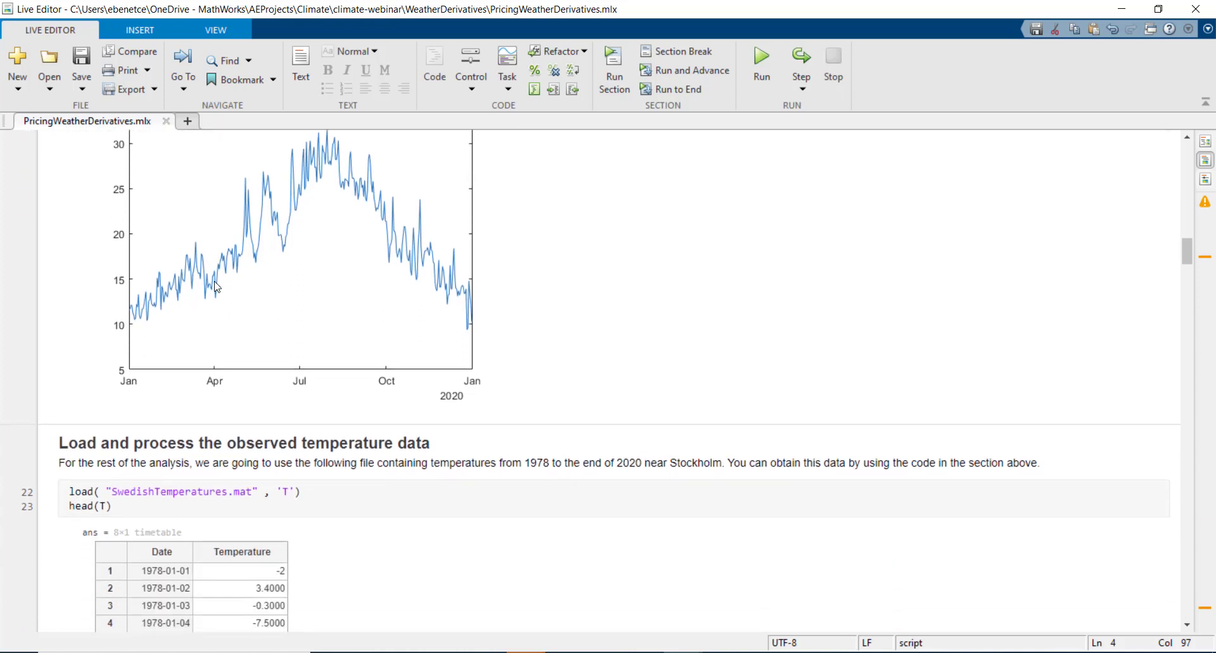
scroll(216, 287, "down", 2)
scroll(215, 286, "down", 1)
scroll(215, 284, "down", 2)
scroll(216, 283, "down", 2)
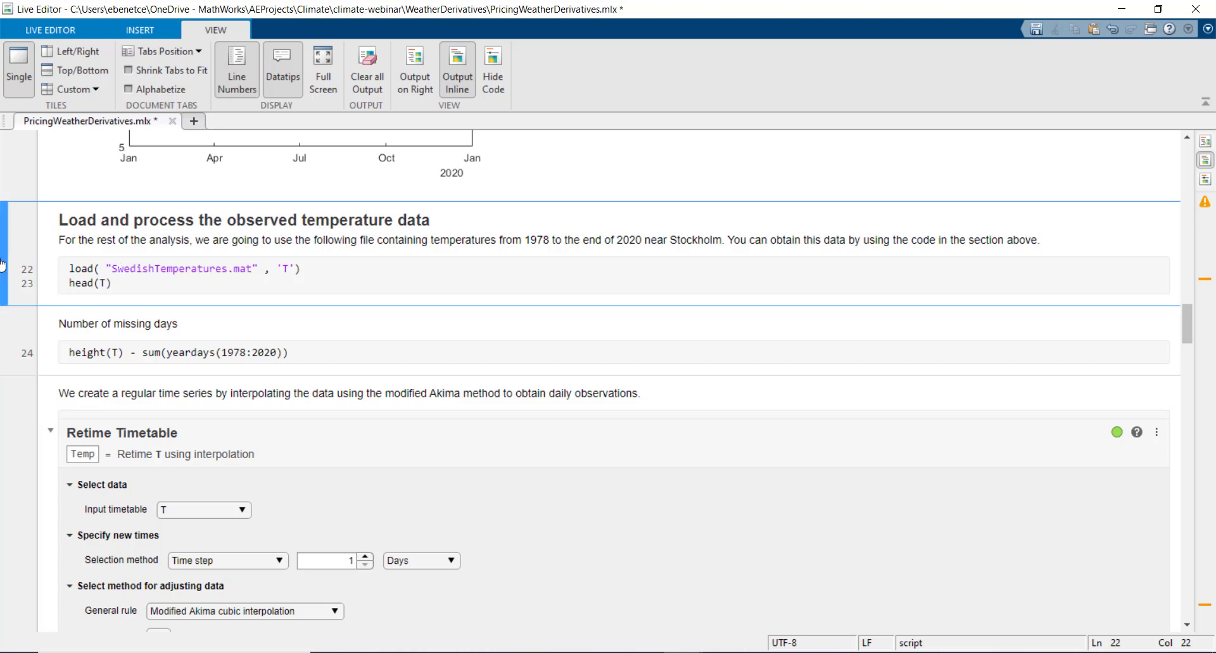
key("ctrl+s")
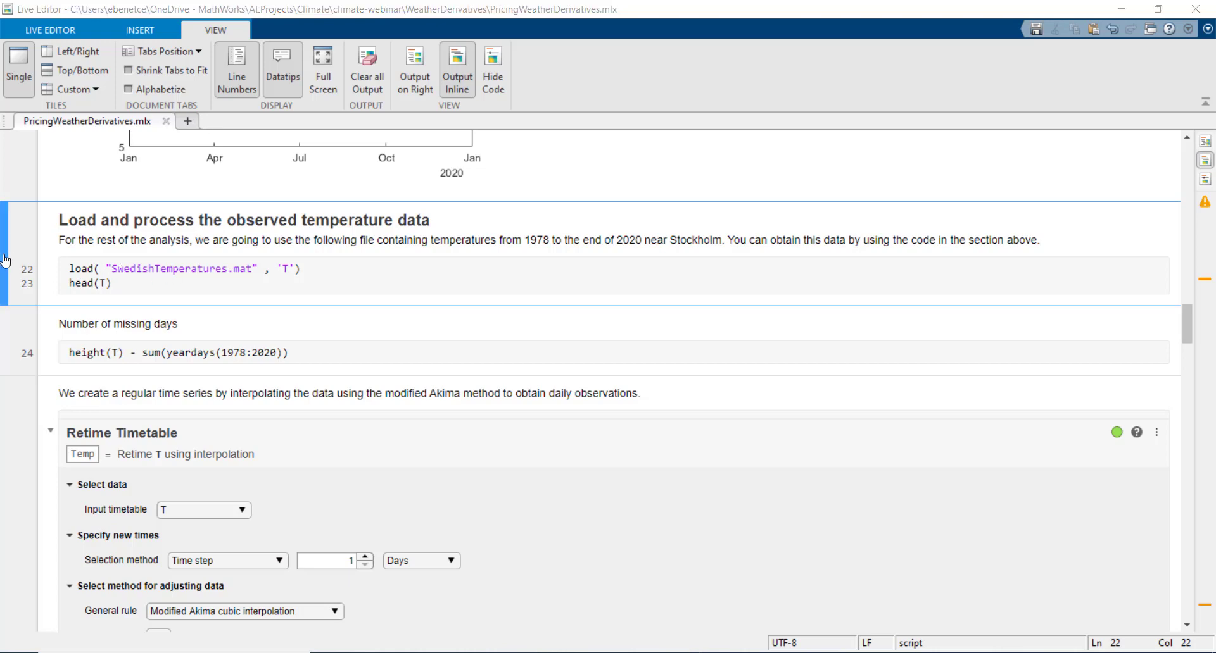
- Run the data-loading section to preview the 1978 Swedish temperatures
left_click(3, 261)
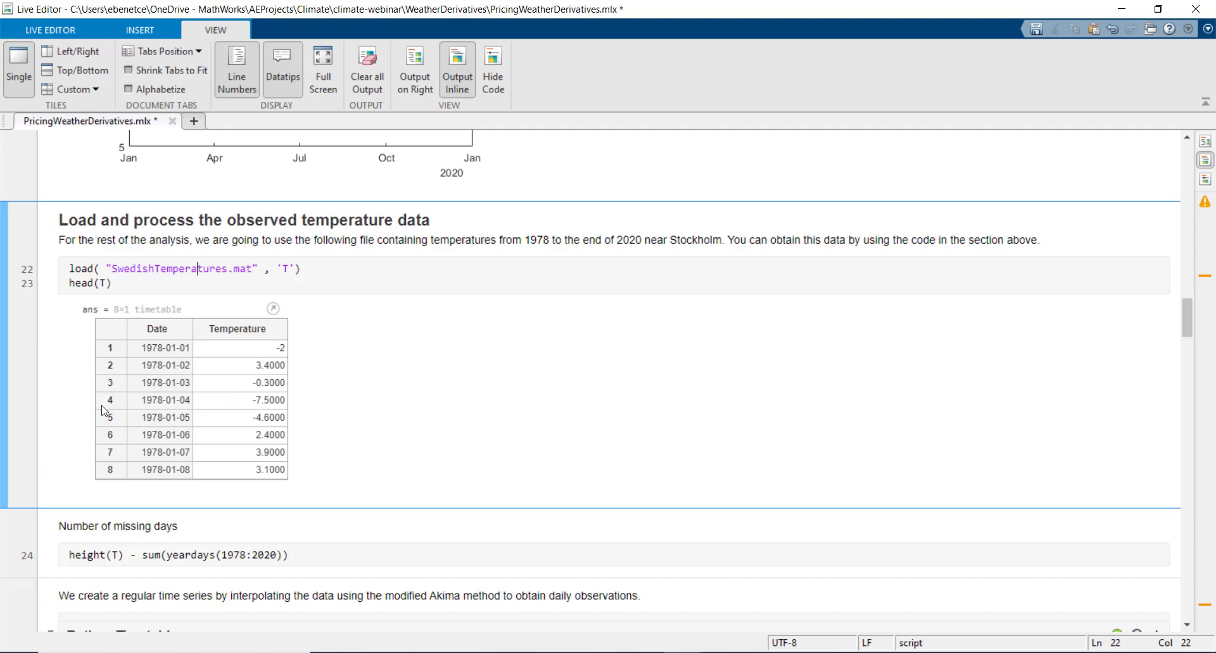
left_click_drag(69, 558, 296, 565)
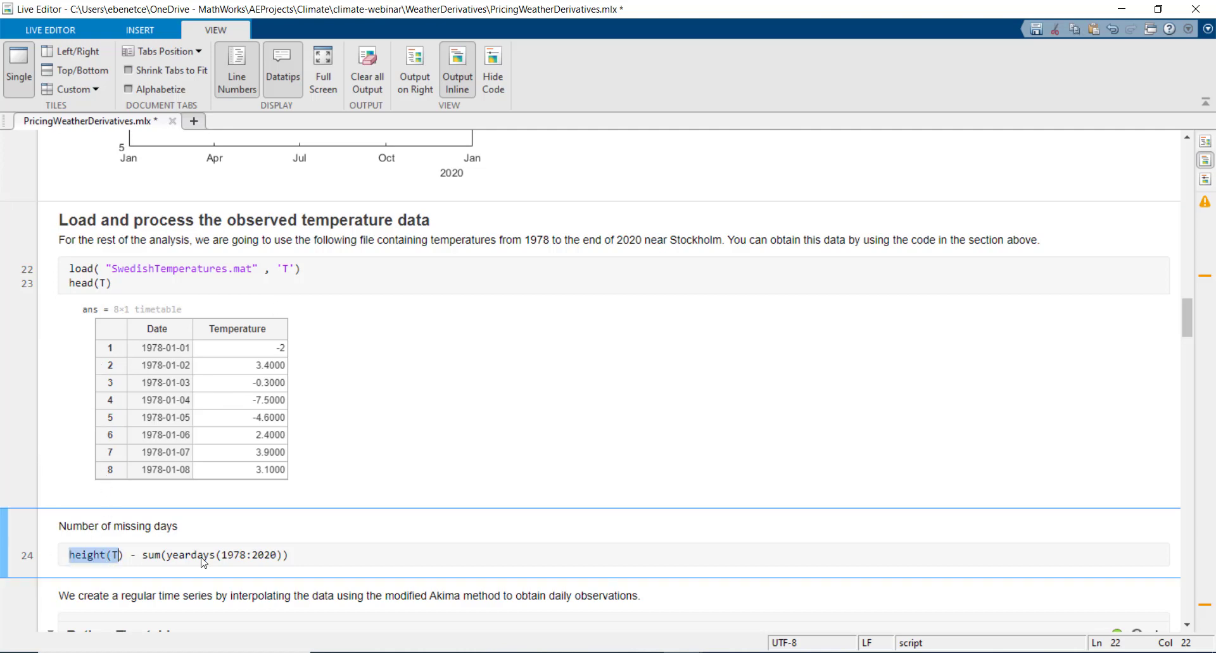
left_click(298, 566)
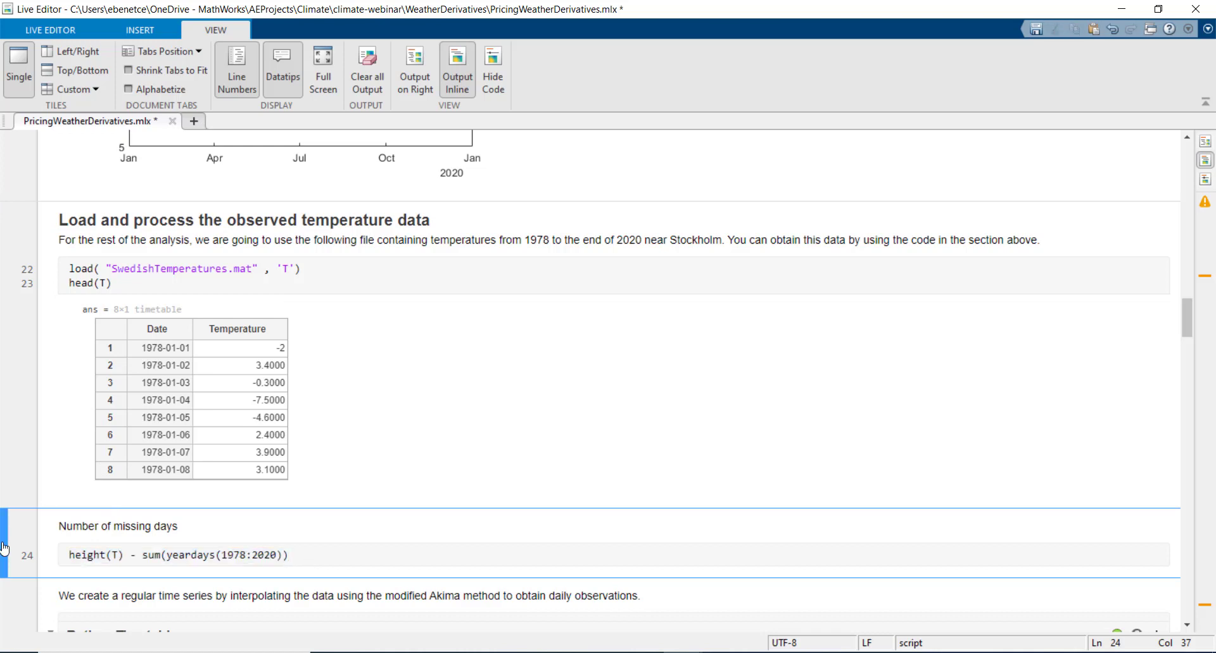
- Run the missing-days calculation, giving ans = -70, and scroll to the Akima retiming
left_click(4, 549)
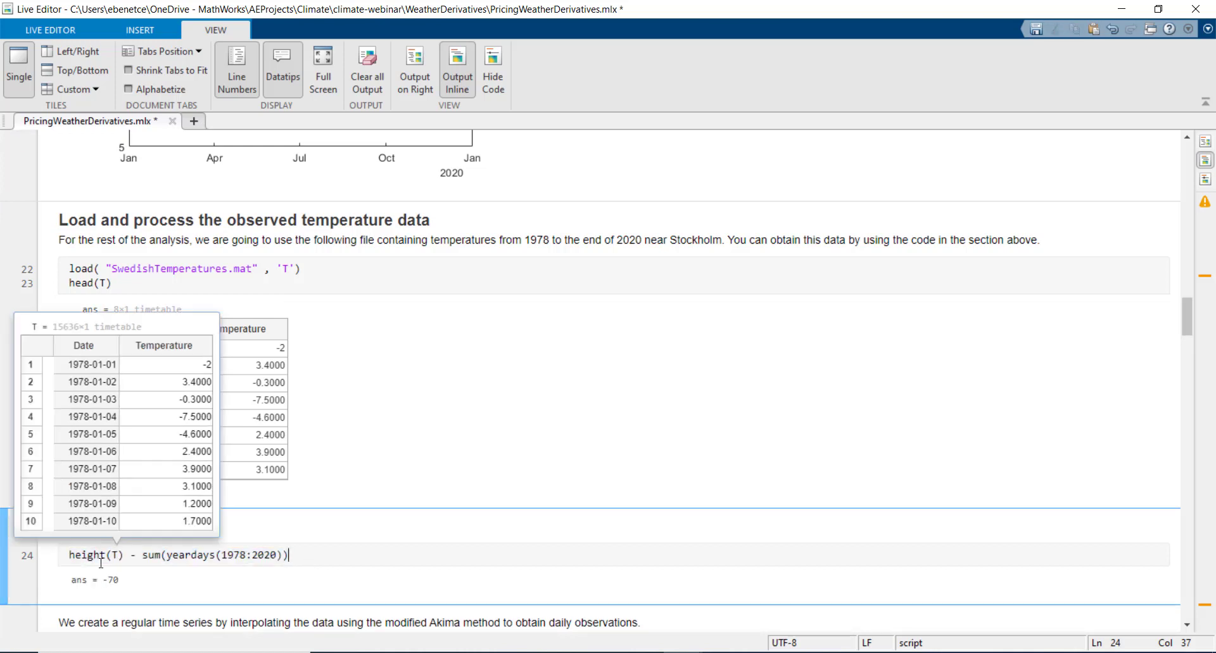
scroll(117, 554, "down", 3)
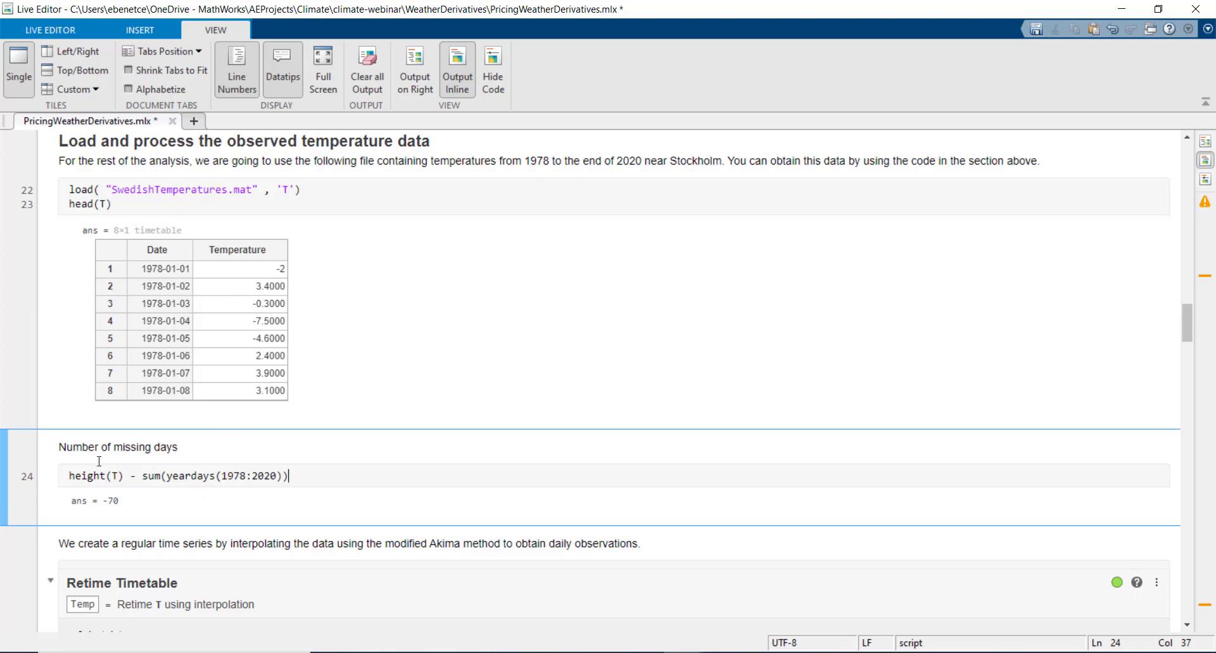
scroll(99, 461, "down", 3)
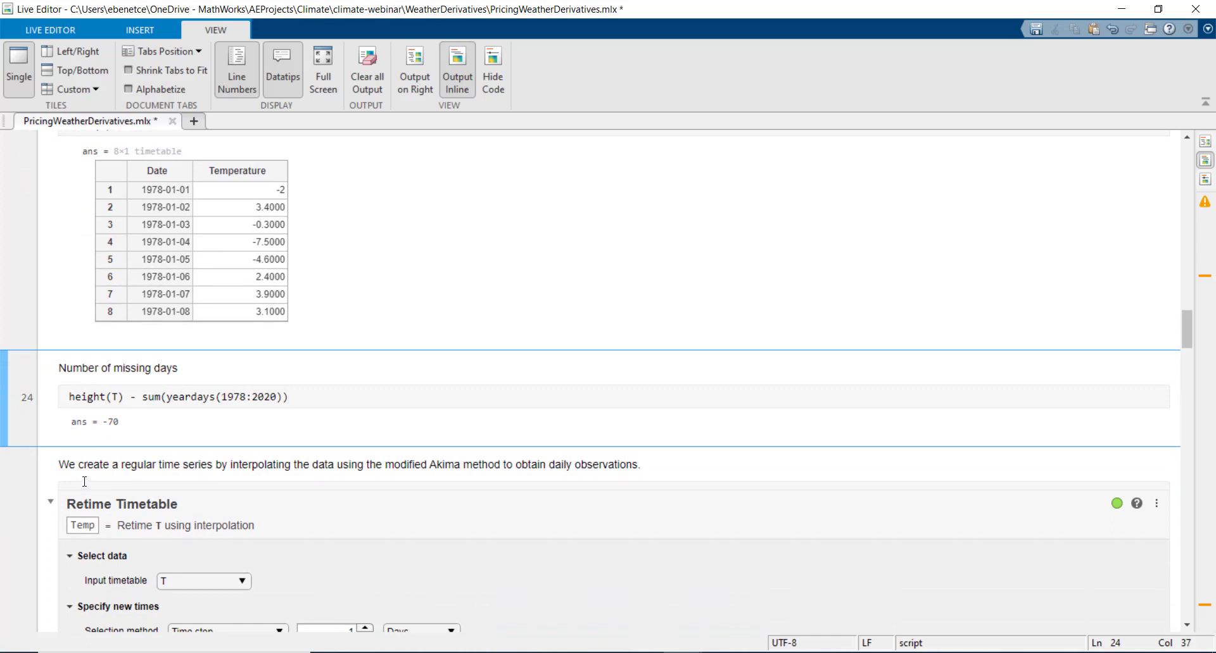
scroll(107, 476, "down", 1)
scroll(106, 477, "down", 5)
scroll(105, 472, "down", 2)
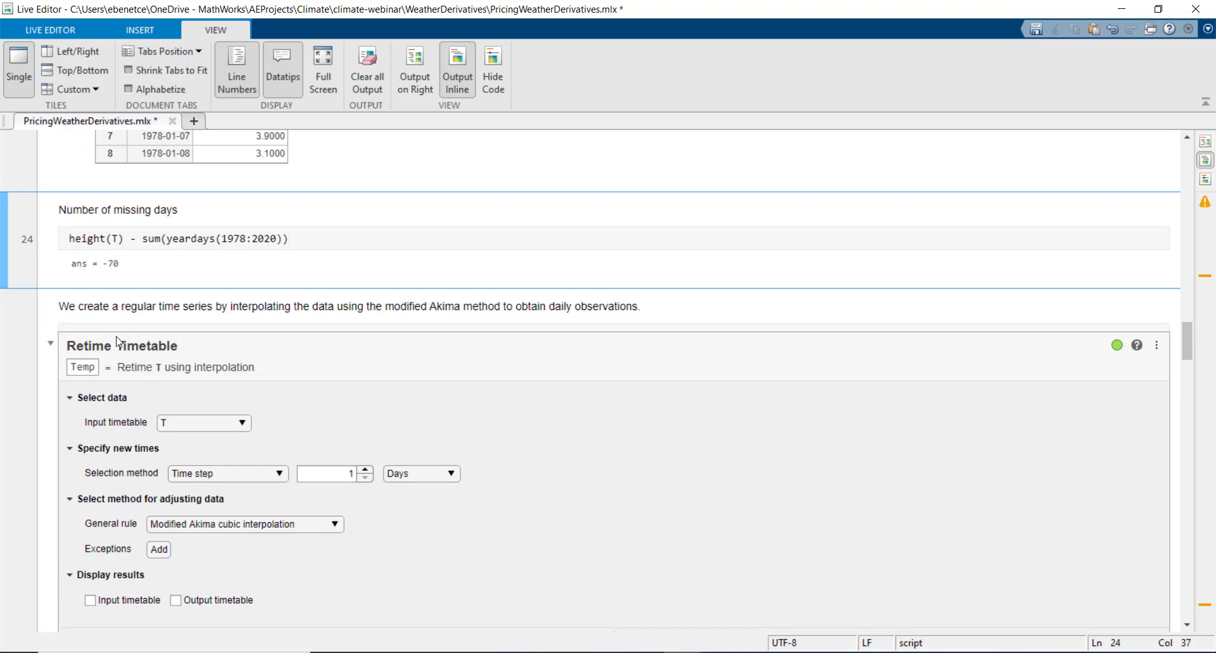
- Browse the live task gallery from the INSERT commands without adding a task
scroll(95, 317, "down", 3)
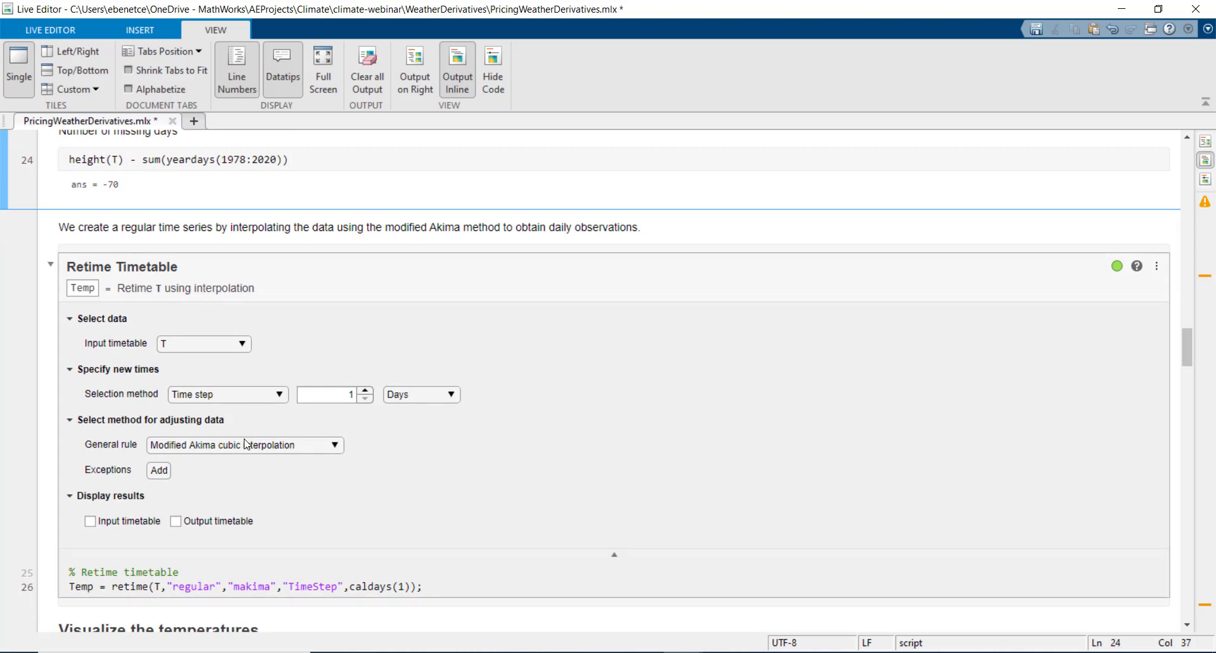
left_click(139, 30)
left_click(91, 86)
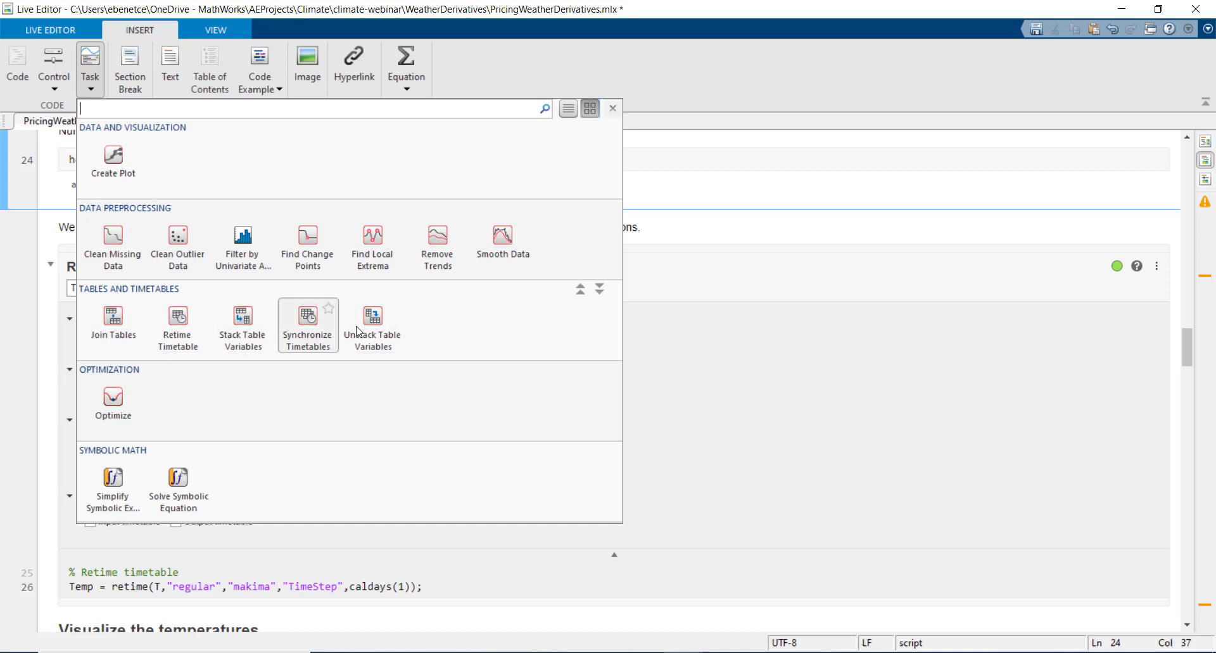
left_click(652, 238)
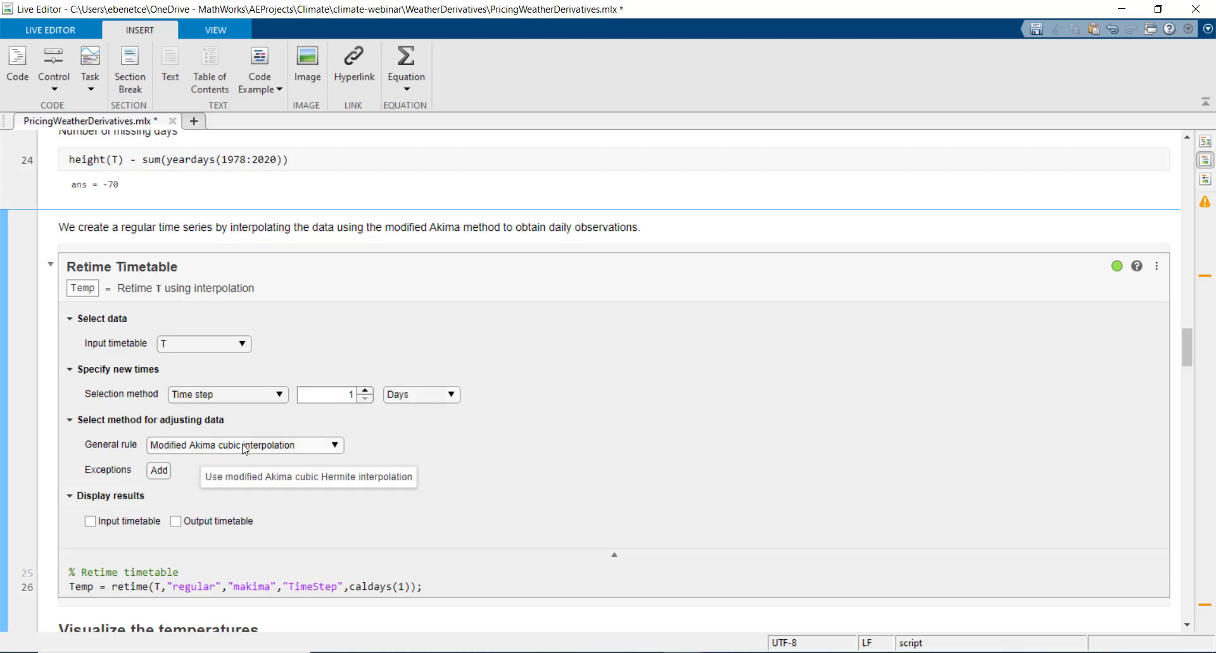
- Keep Modified Akima cubic as the retime rule and review its generated code on lines 25–26
left_click(199, 448)
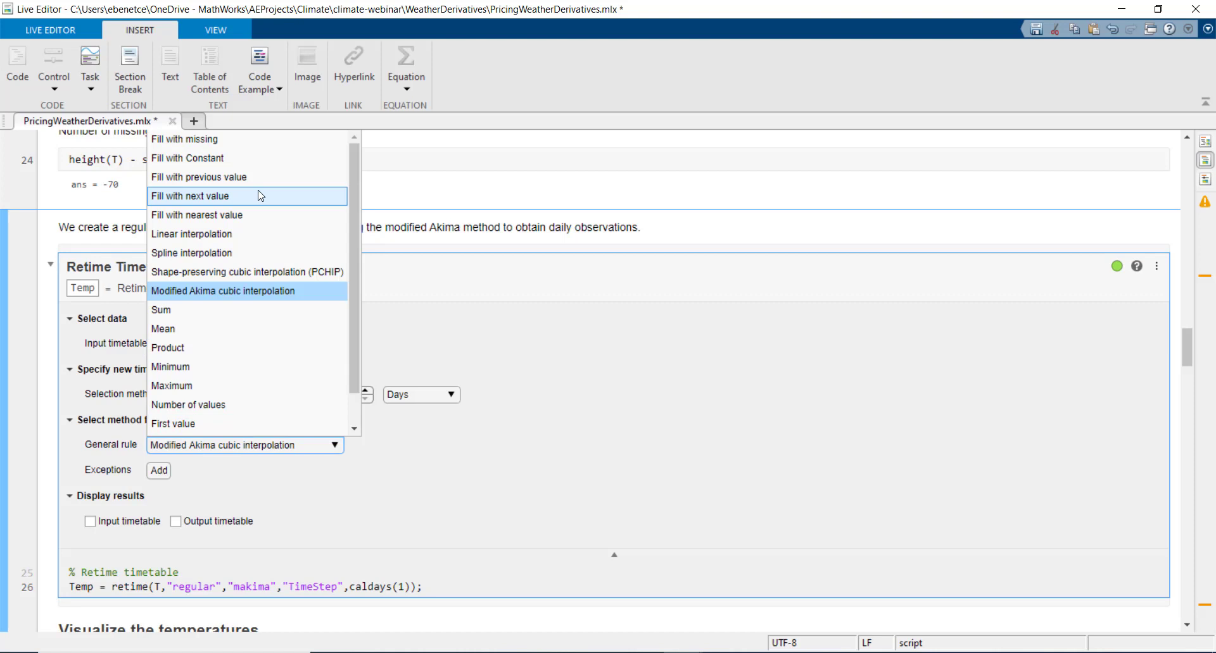
left_click(210, 291)
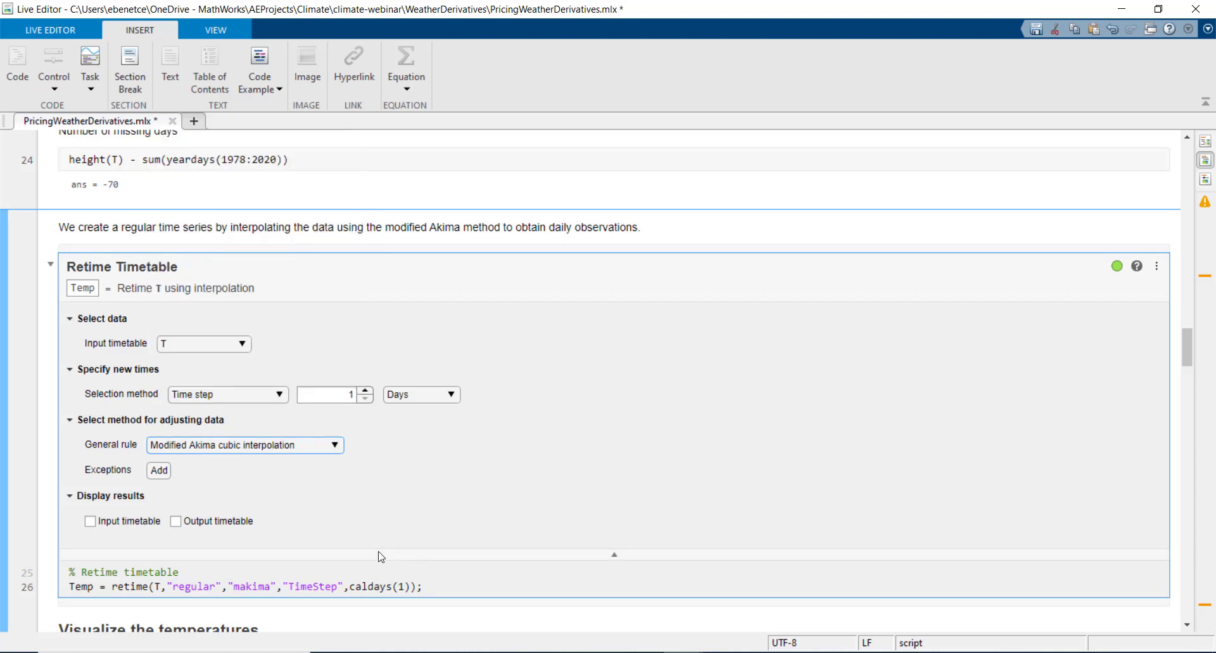
left_click(319, 558)
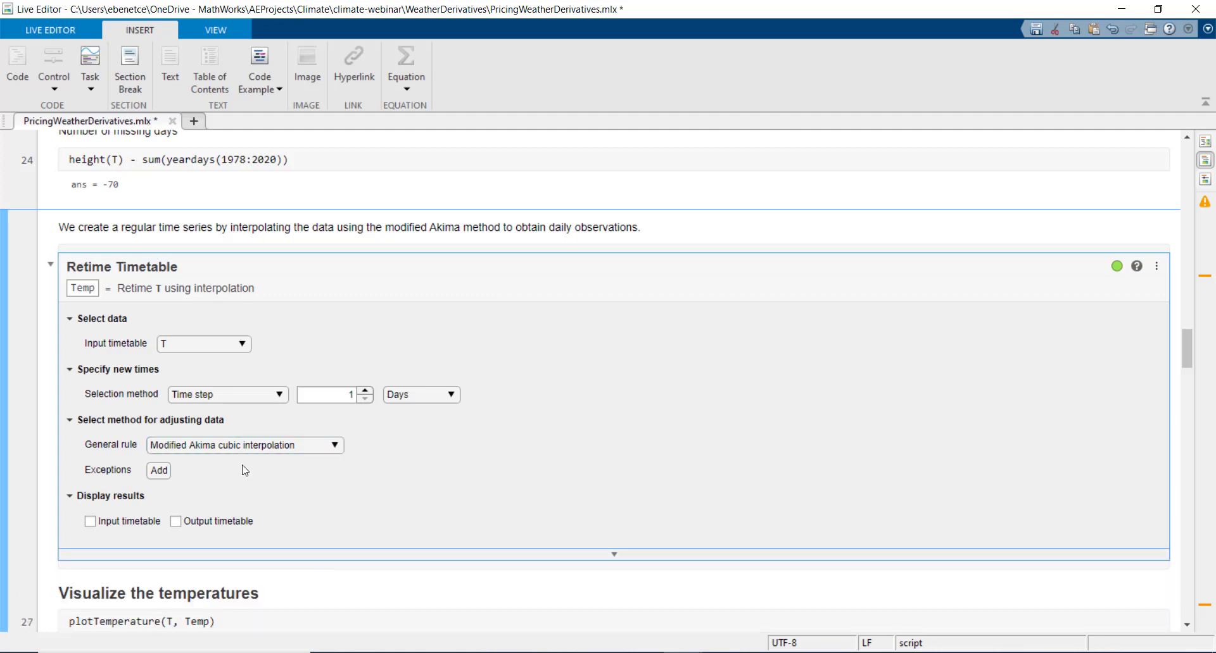
left_click(312, 556)
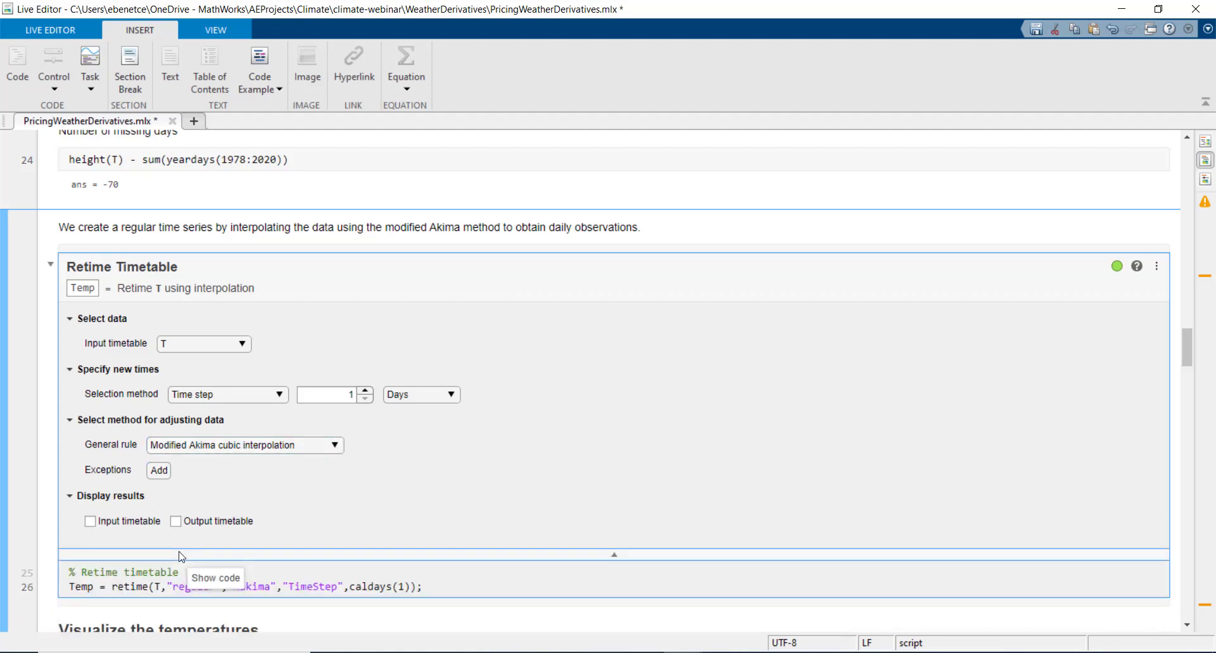
scroll(341, 544, "down", 2)
left_click_drag(423, 509, 70, 503)
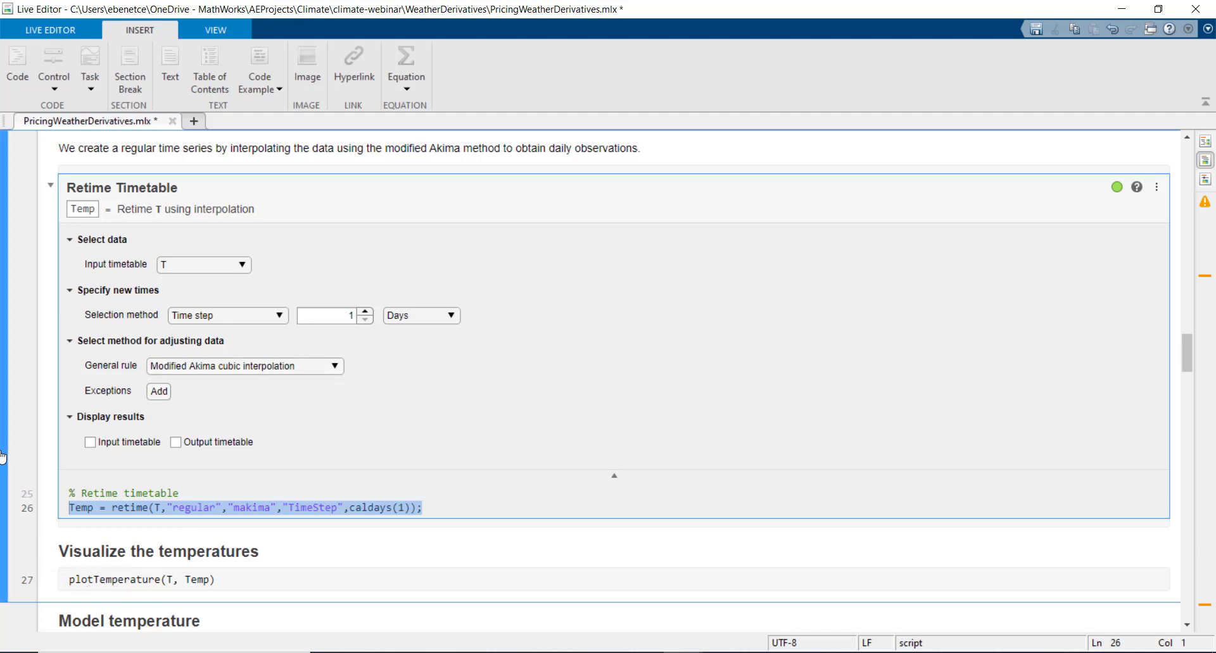
- Run the retime section and view the daily temperatures plot with interpolated days in red
left_click(3, 522)
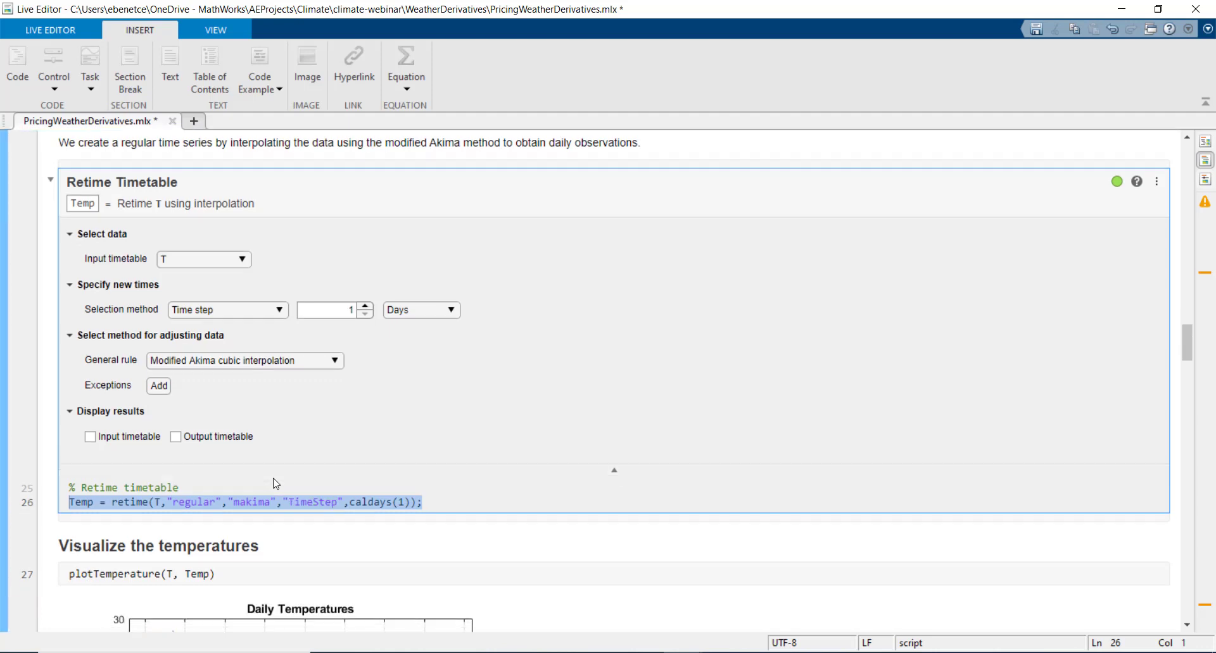
scroll(282, 481, "down", 4)
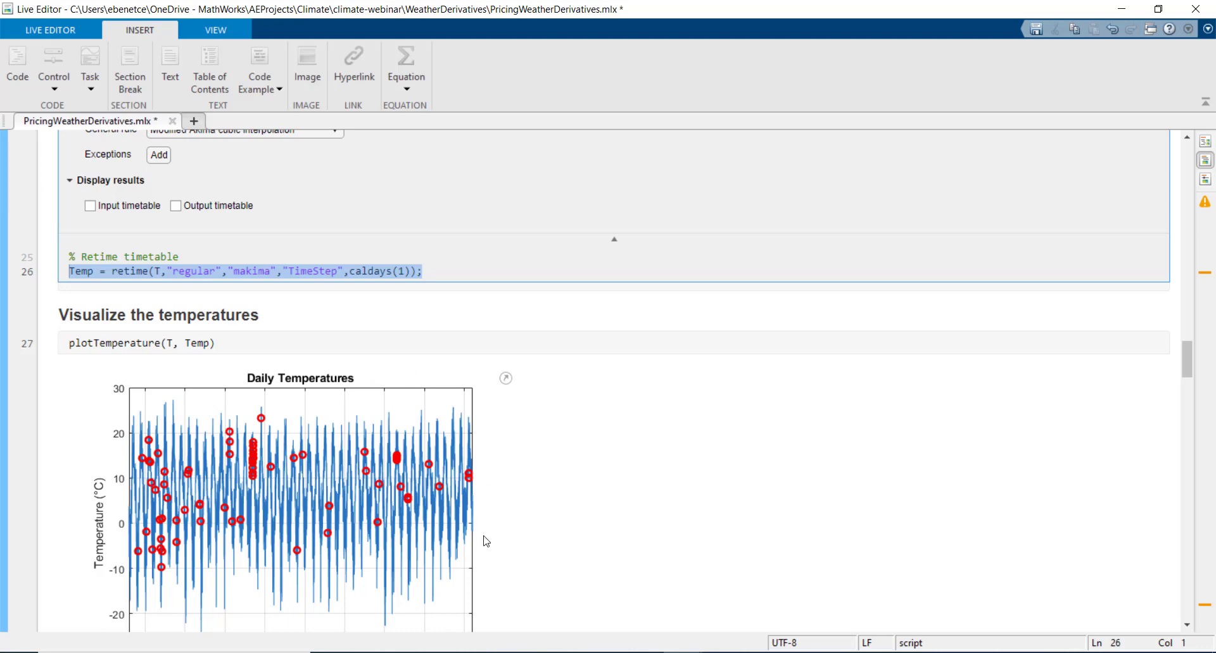
scroll(556, 516, "down", 3)
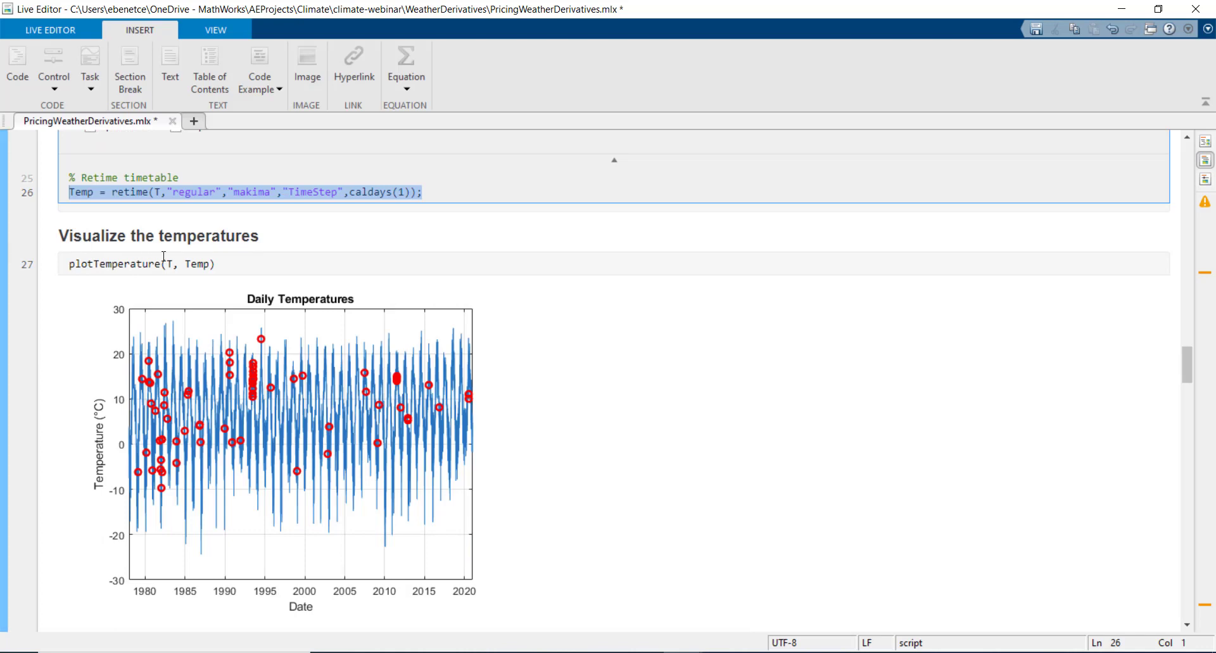
mouse_move(300, 443)
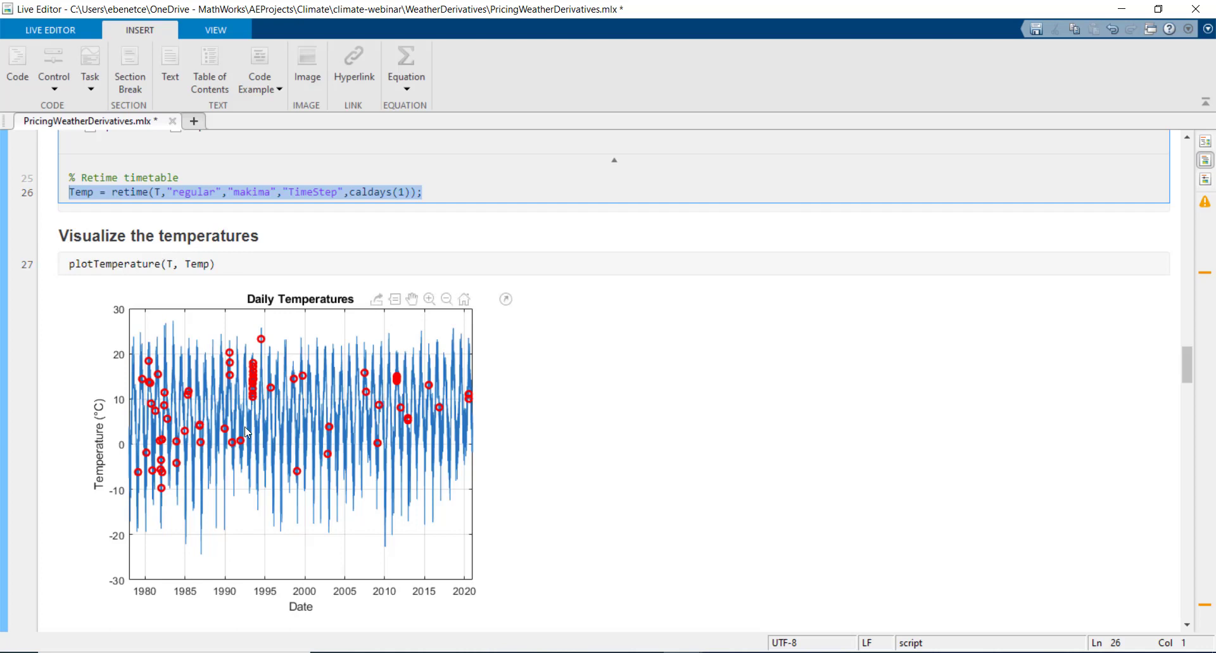
scroll(720, 464, "down", 3)
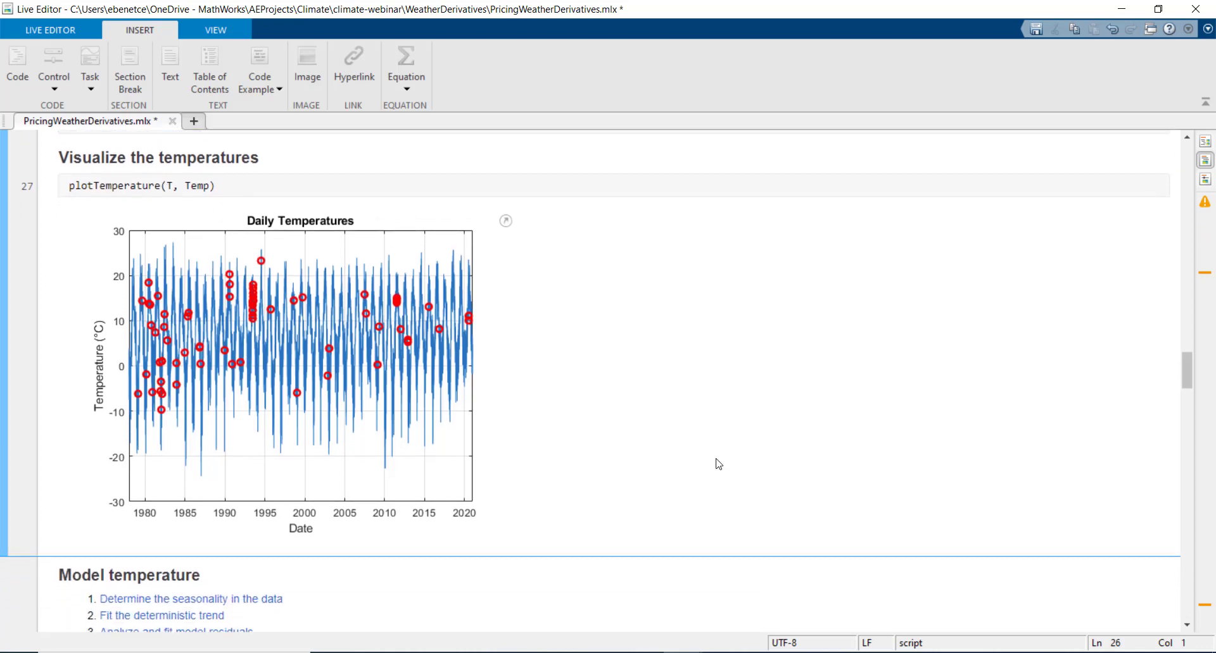
- Point out detrend and periodogram, then run determineSeasonality(Temp) to get the ~365 and ~183-day periods
scroll(718, 464, "down", 2)
scroll(714, 462, "down", 2)
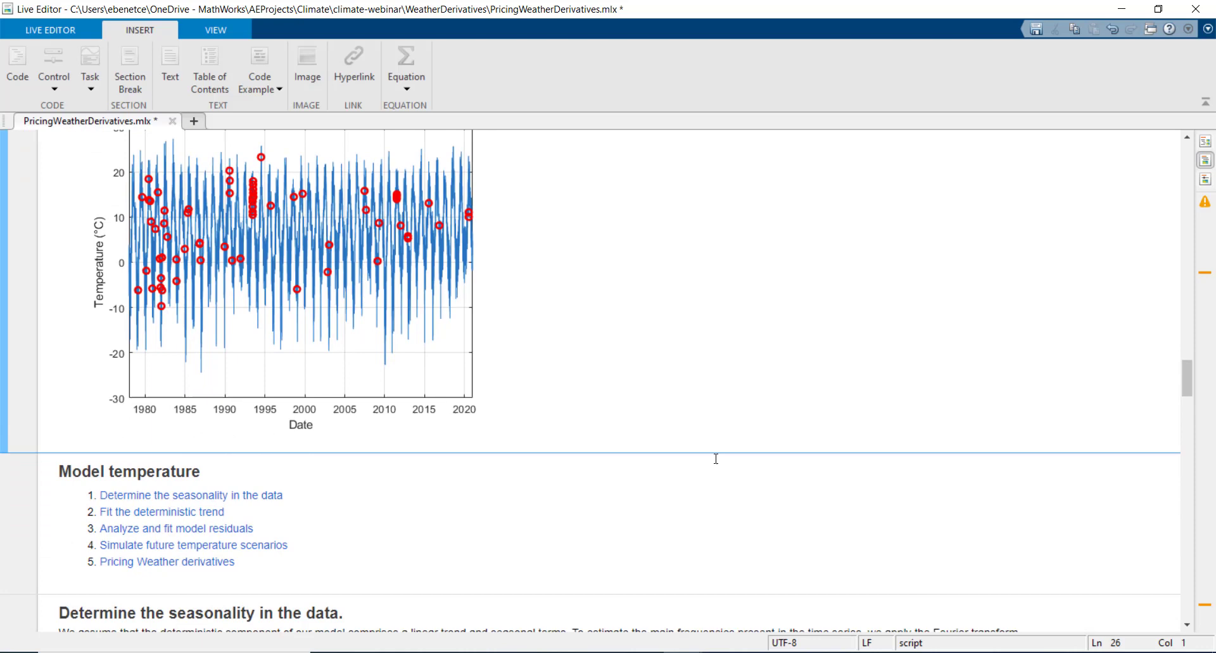
scroll(713, 459, "down", 4)
scroll(713, 458, "down", 2)
scroll(713, 457, "down", 1)
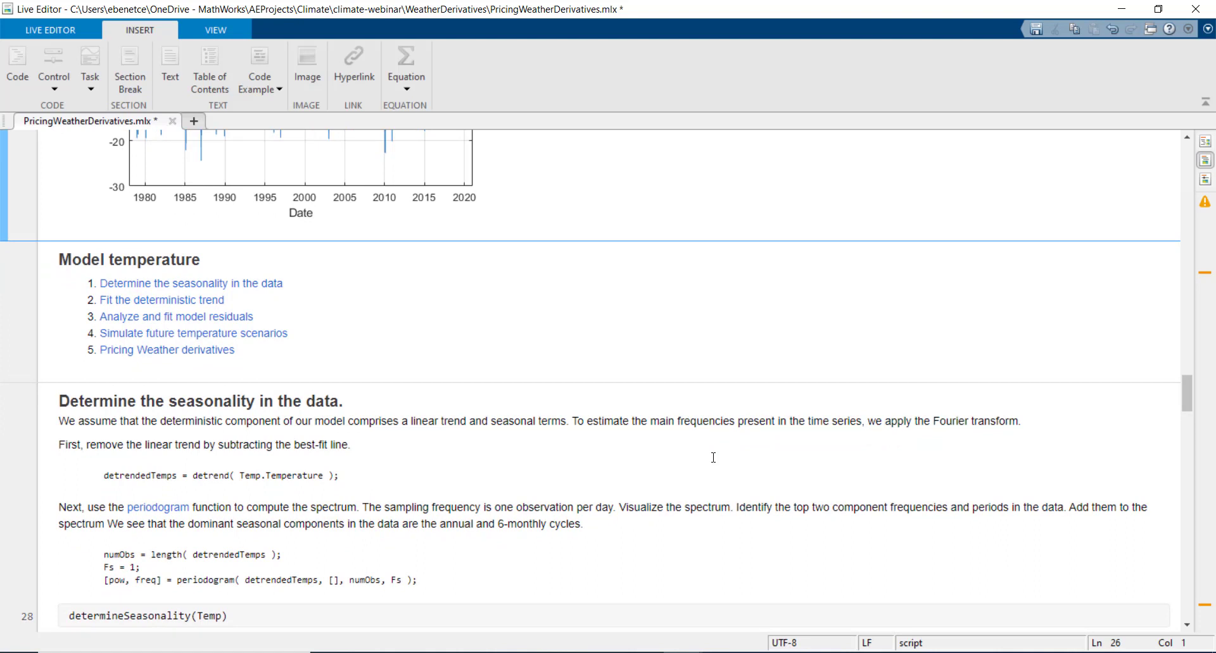
scroll(354, 380, "down", 3)
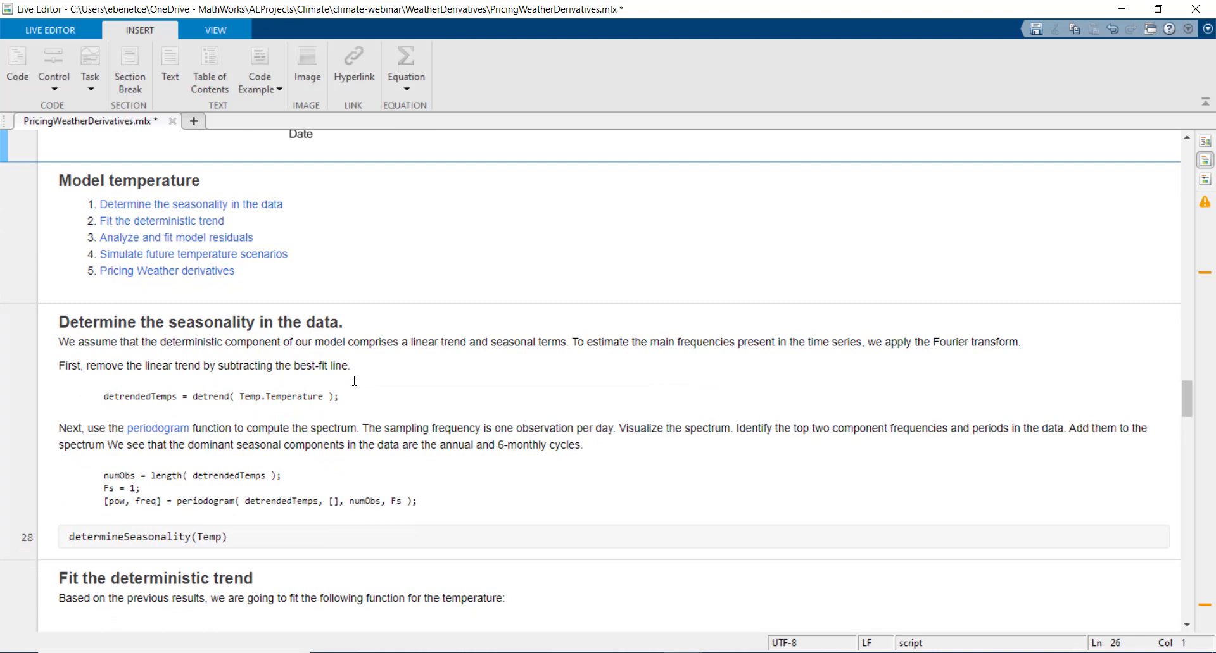
double_click(205, 396)
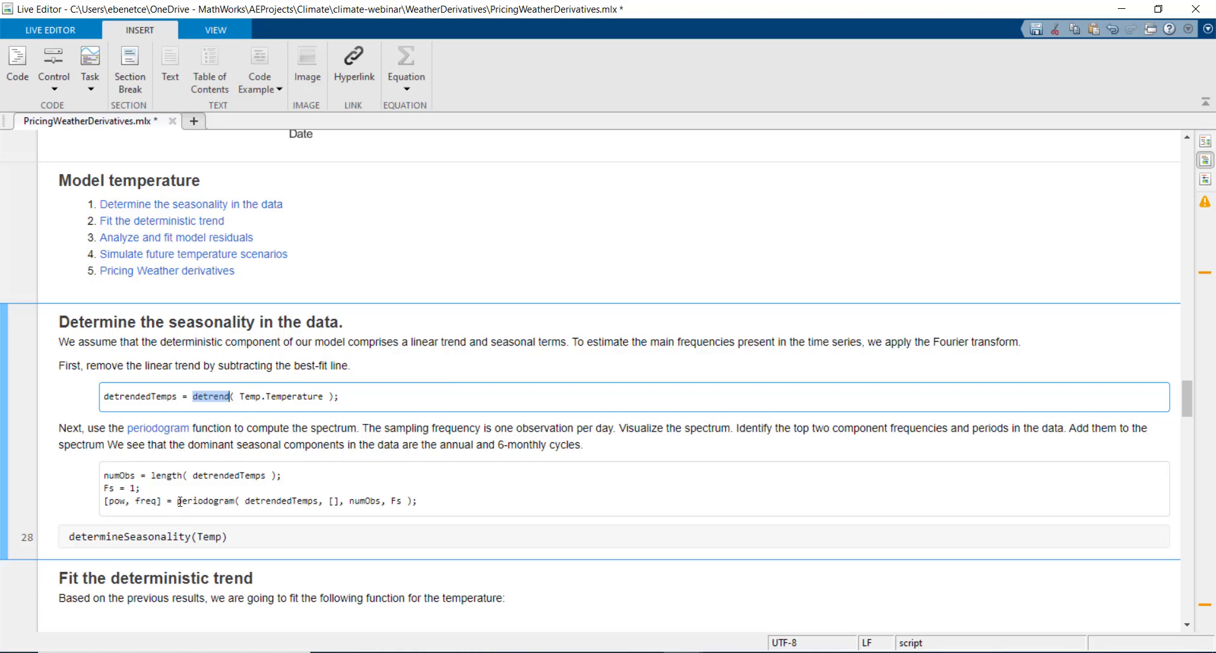
left_click_drag(179, 501, 235, 501)
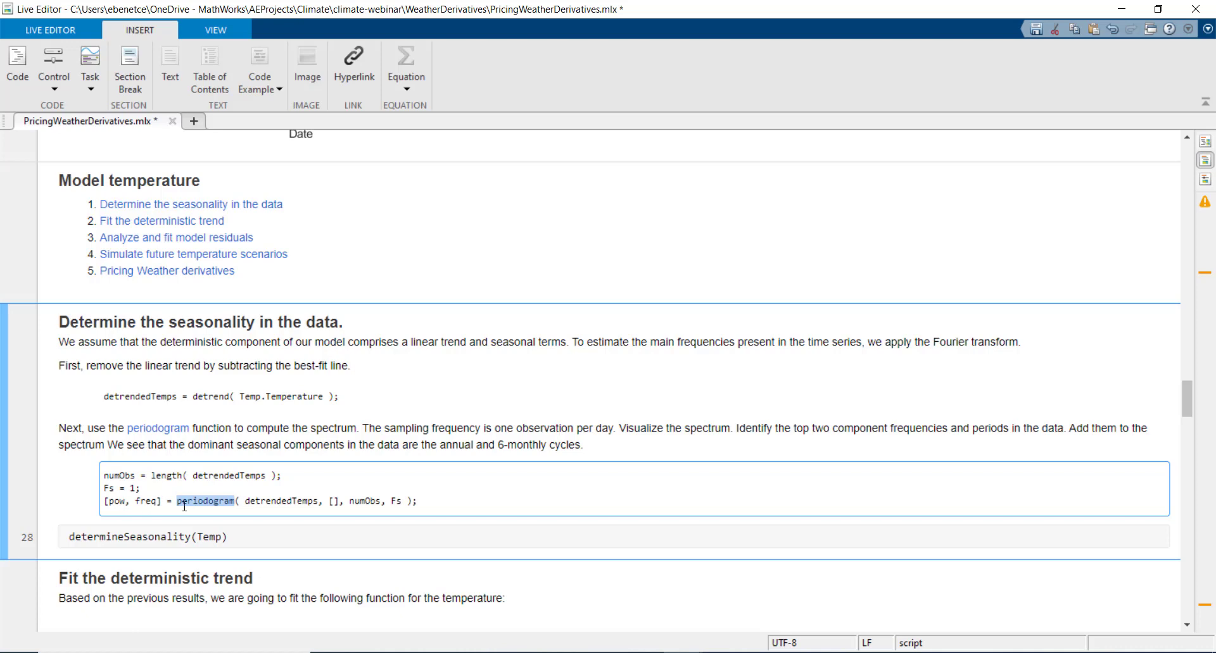
left_click(4, 405)
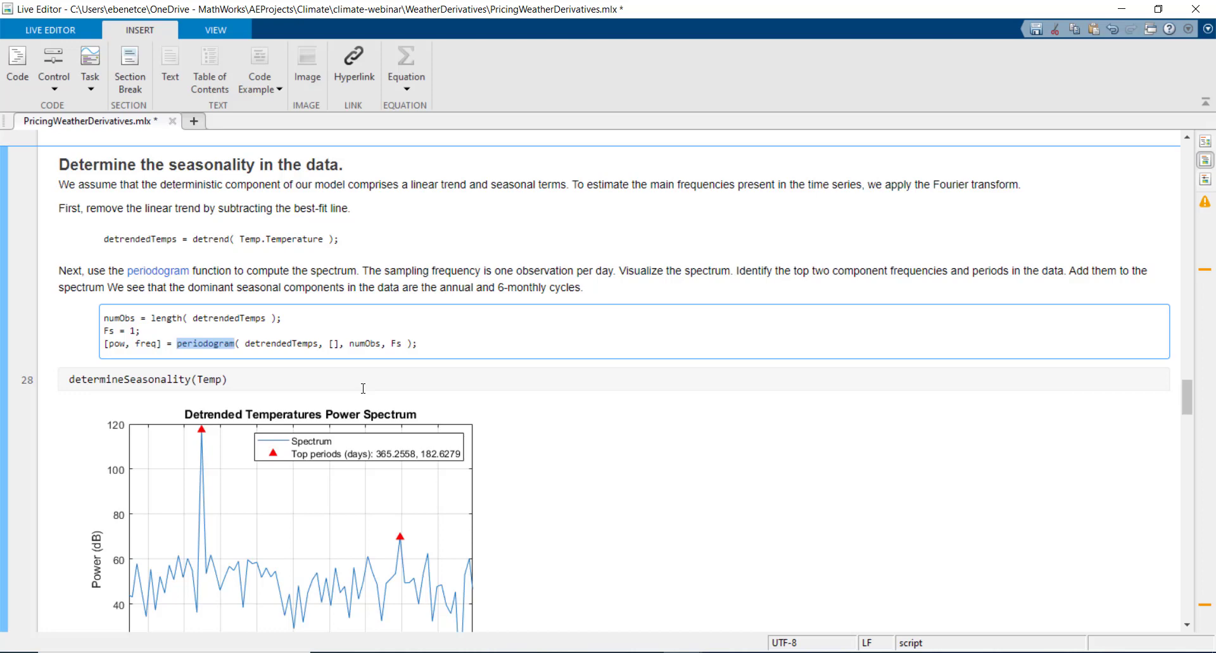
scroll(363, 388, "down", 3)
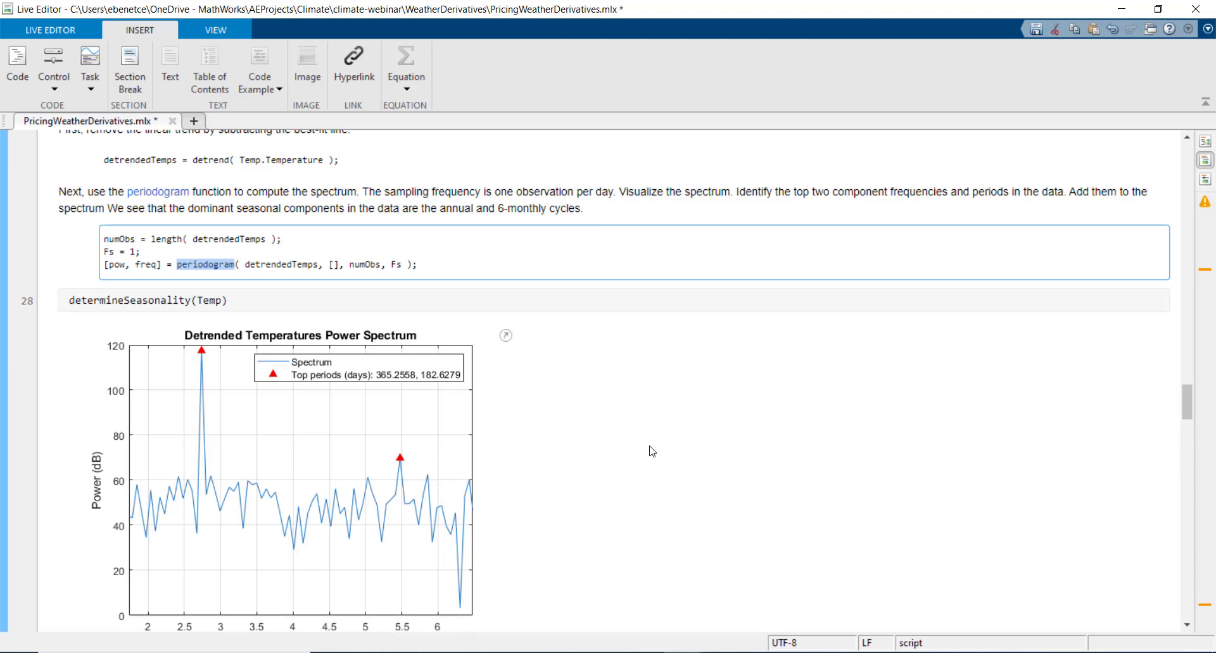
scroll(652, 451, "down", 2)
scroll(649, 449, "down", 5)
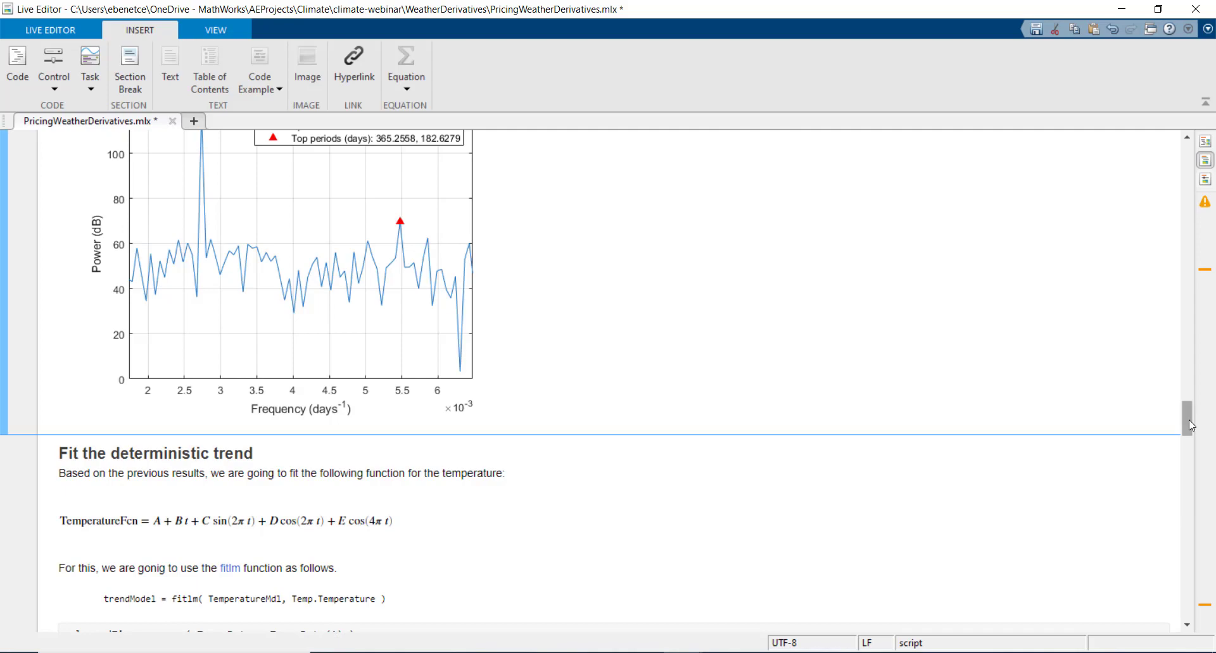
left_click_drag(1189, 426, 1190, 152)
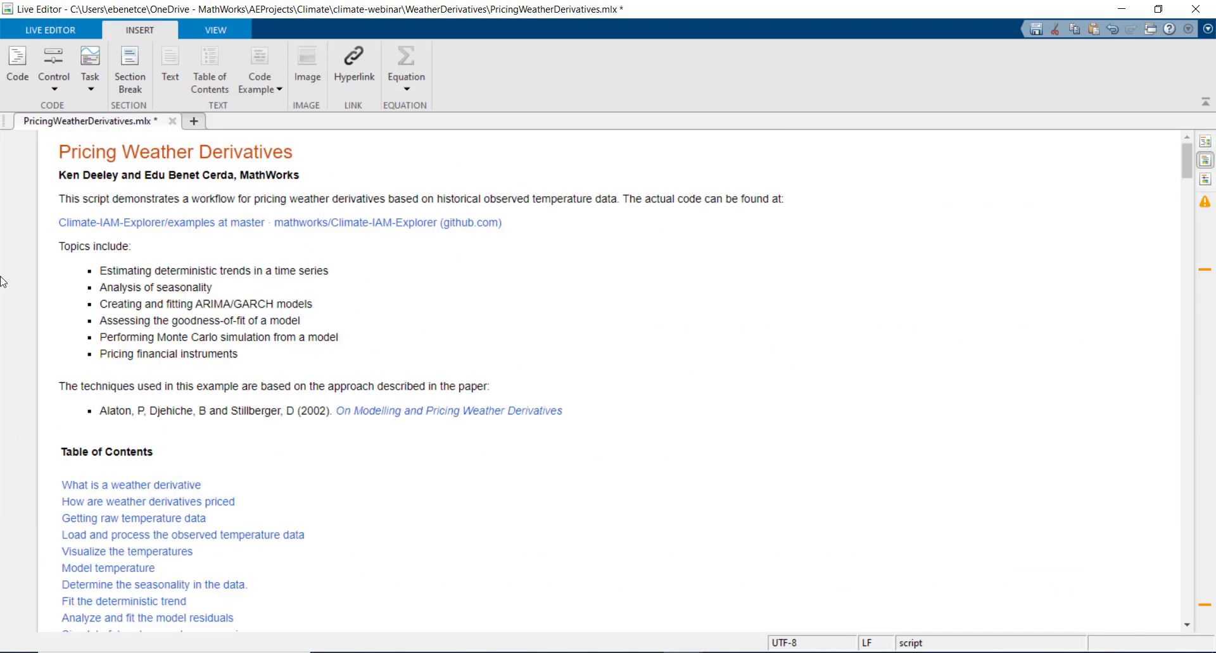
left_click_drag(98, 411, 562, 412)
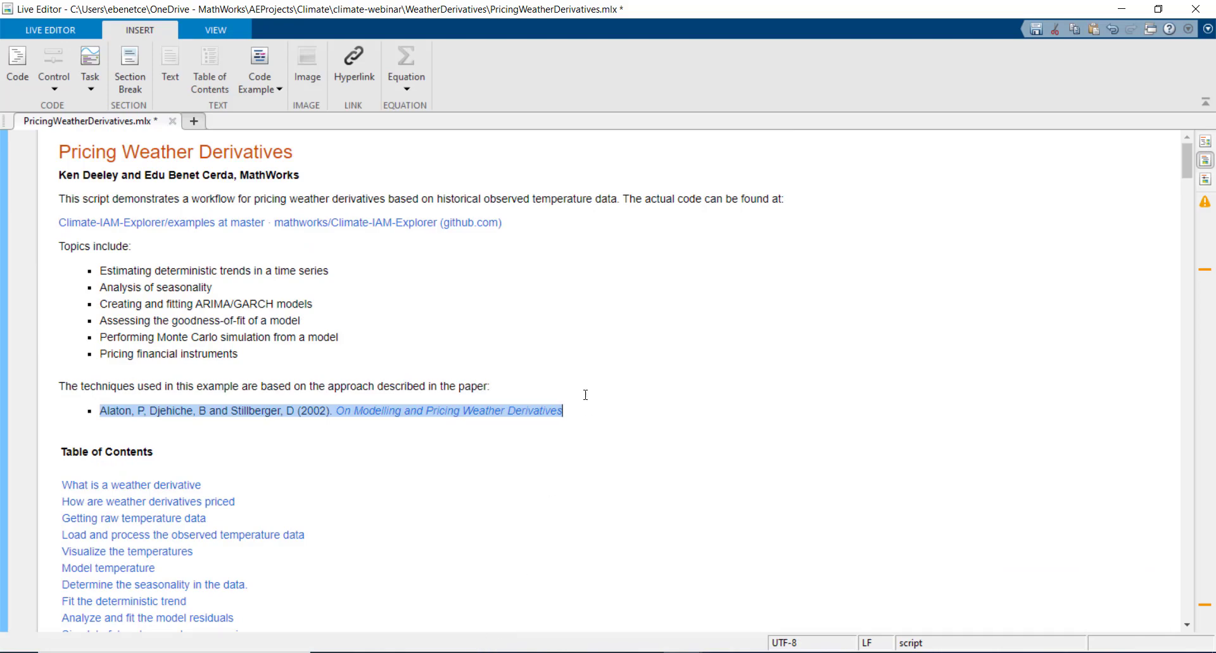
left_click_drag(1182, 169, 1211, 415)
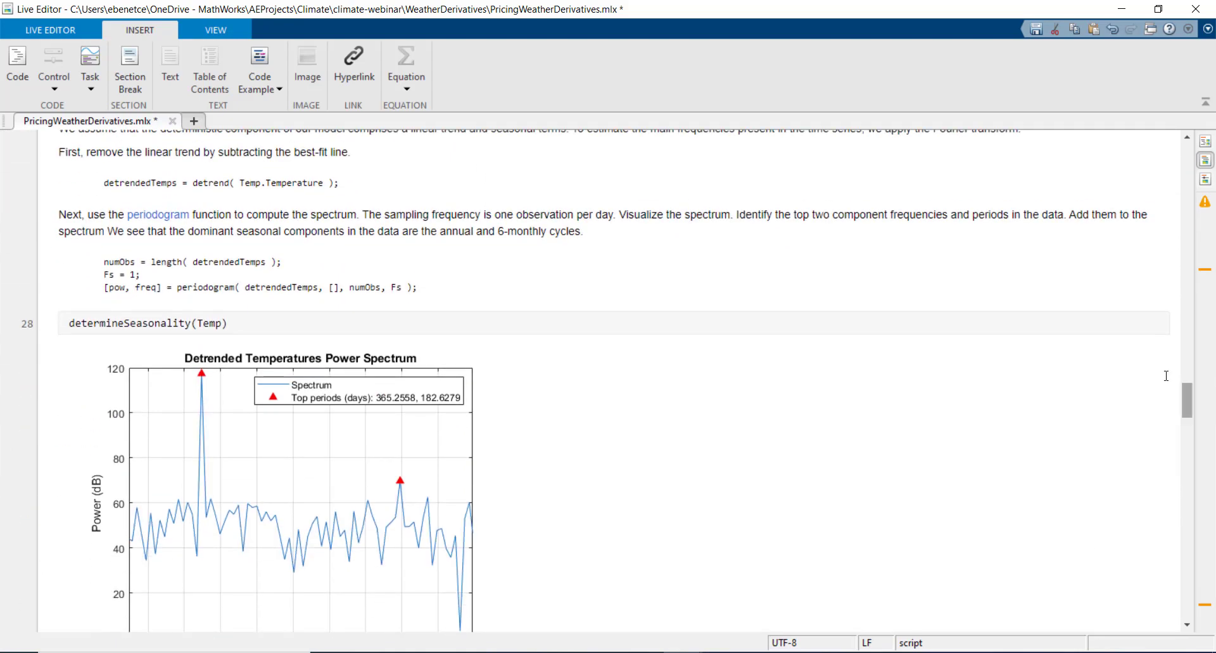
scroll(808, 397, "down", 10)
scroll(807, 397, "down", 1)
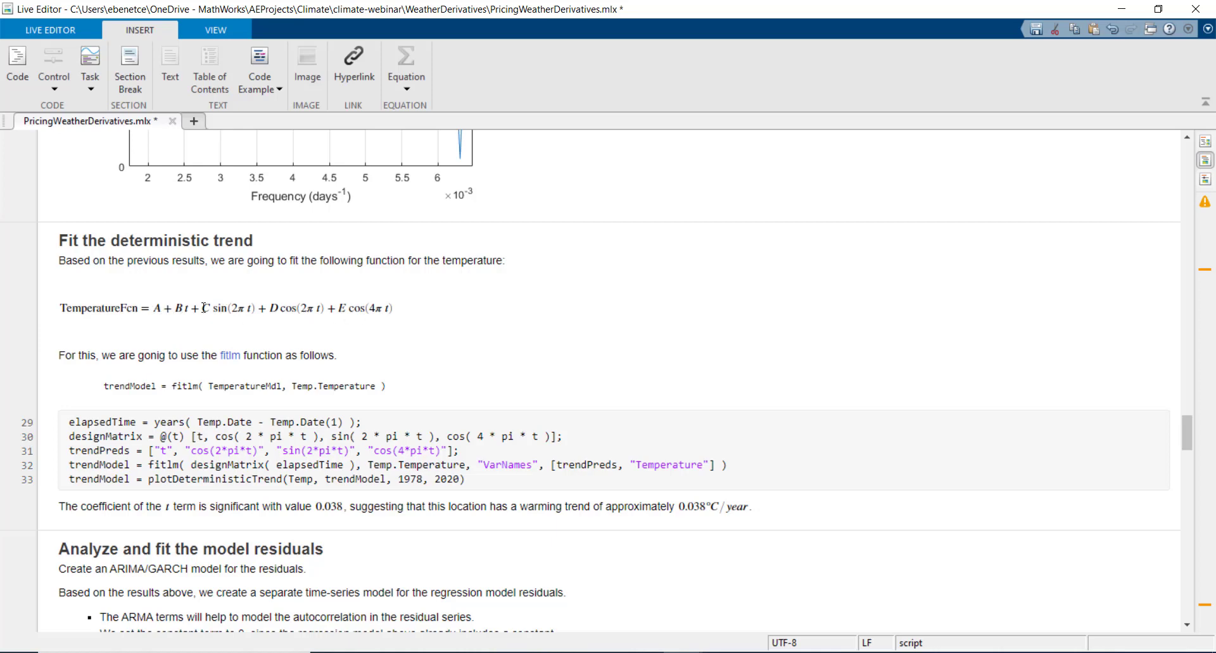
left_click(219, 390)
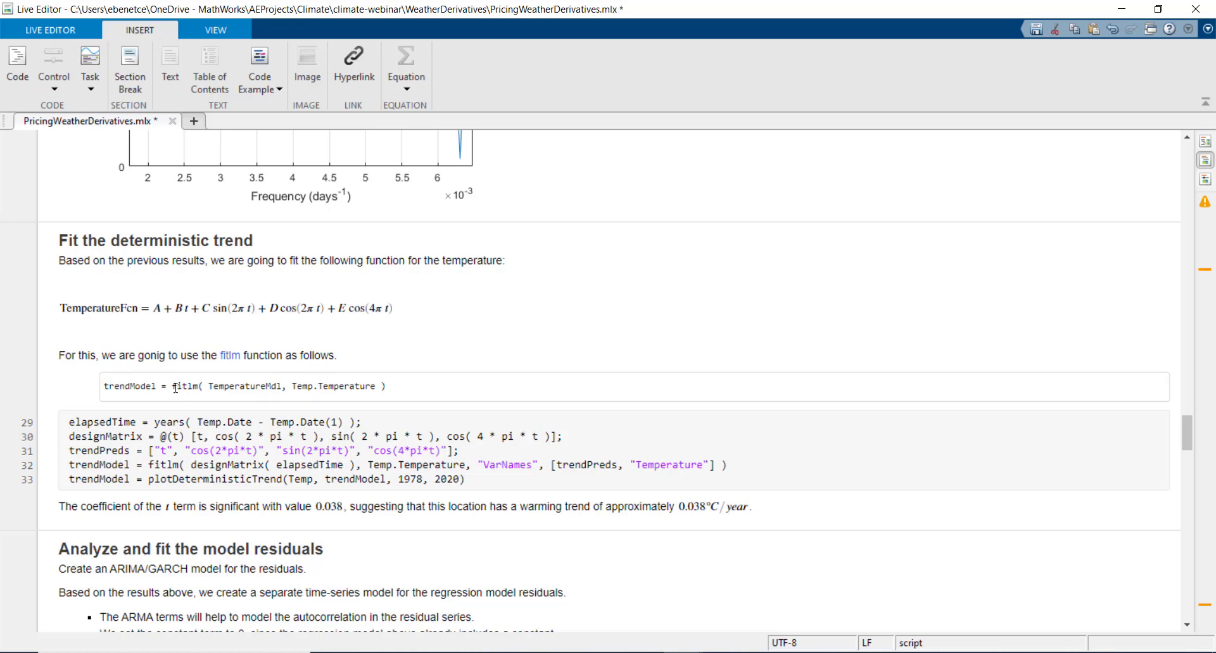
double_click(175, 388)
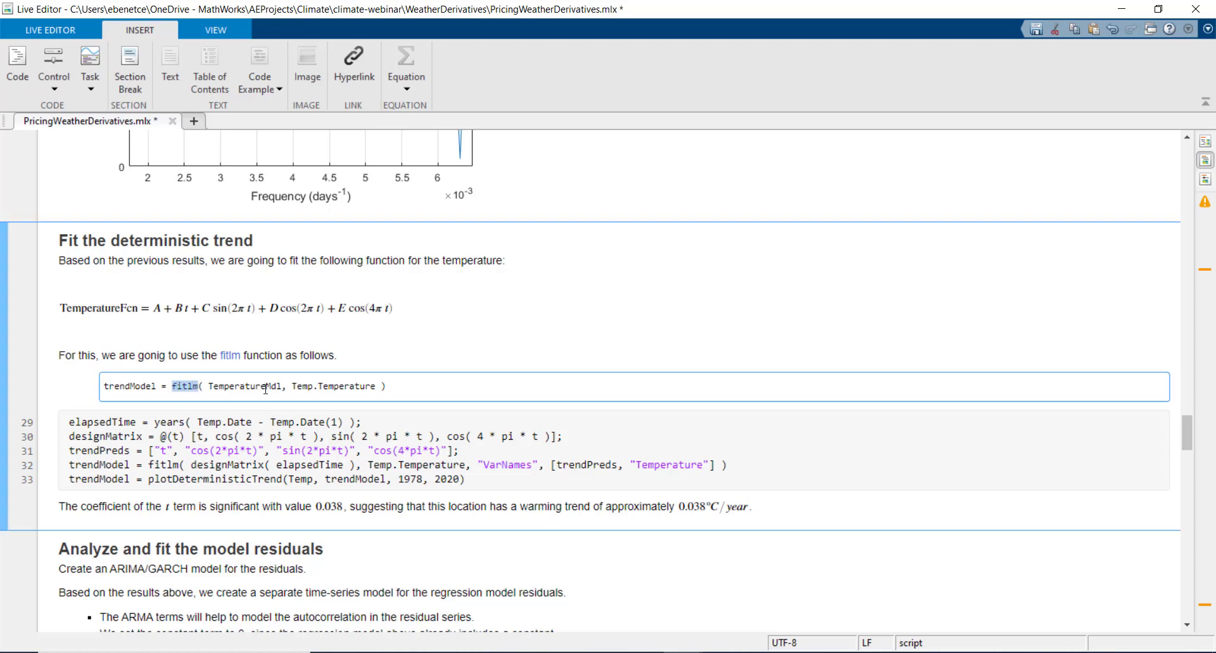
double_click(252, 386)
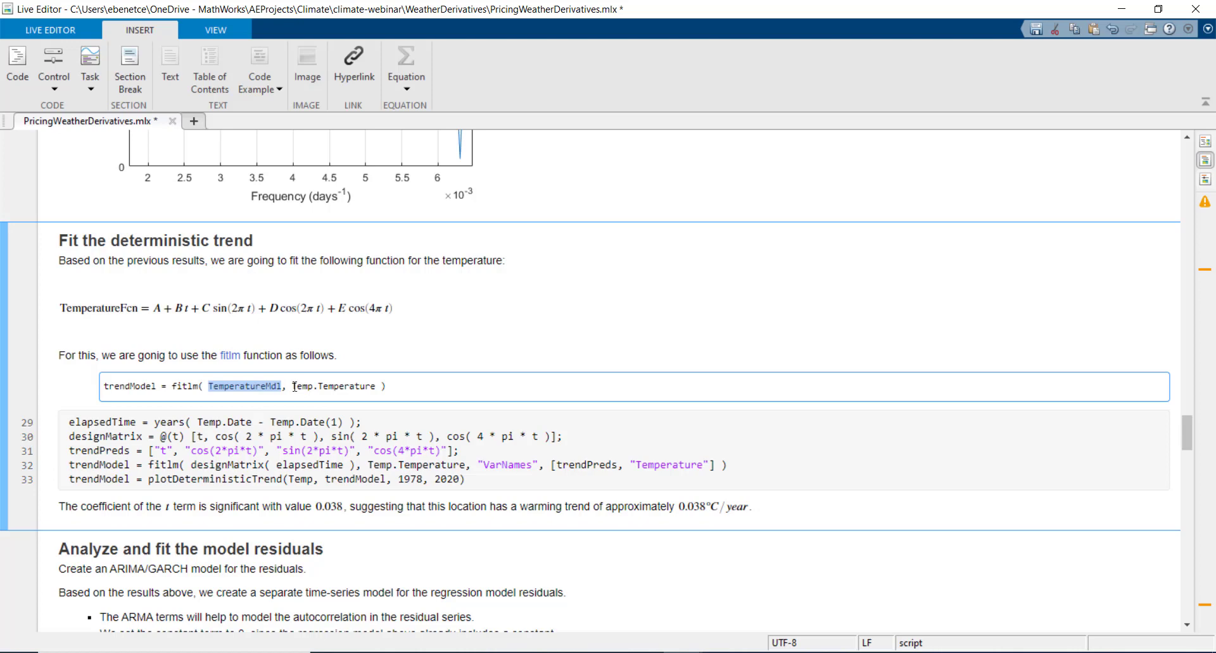
left_click_drag(293, 387, 376, 386)
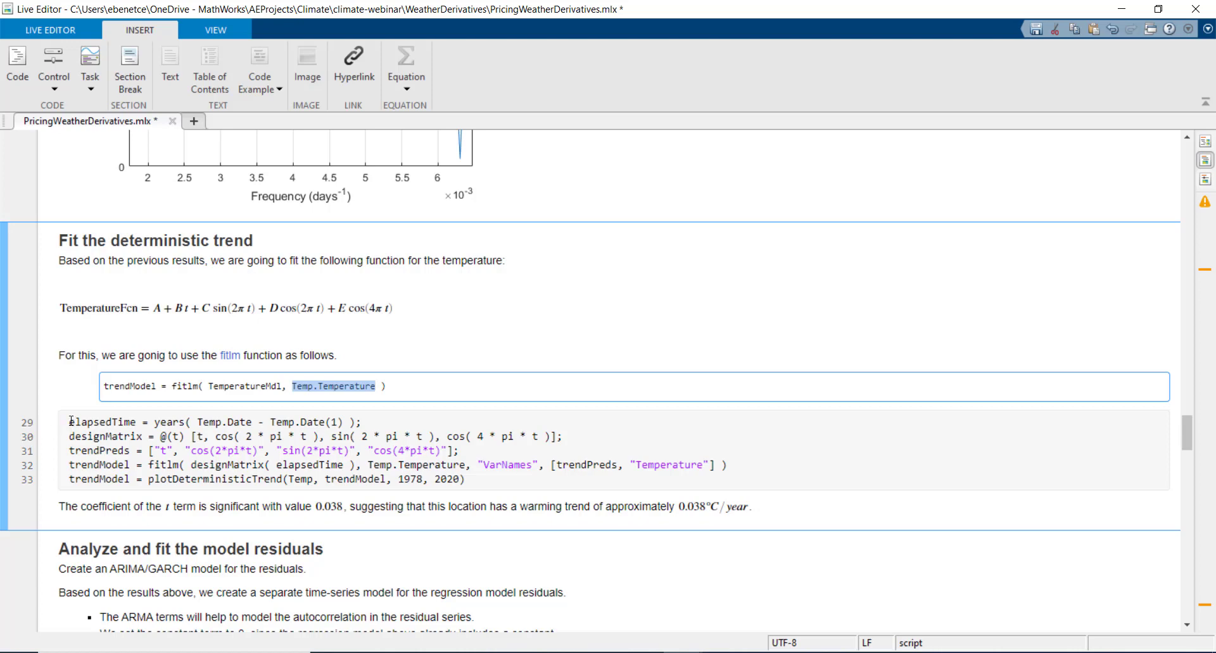
left_click_drag(71, 422, 362, 422)
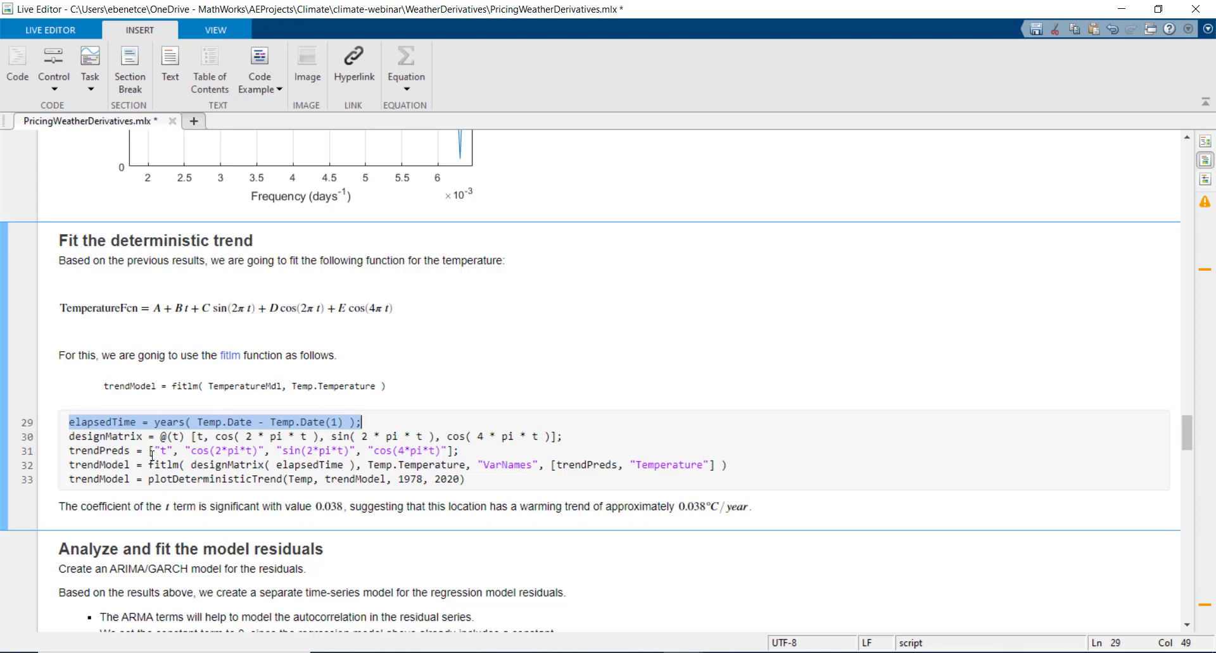
- Run the deterministic trend-fitting section on lines 29–33
left_click(68, 470)
key("Left")
left_click(2, 457)
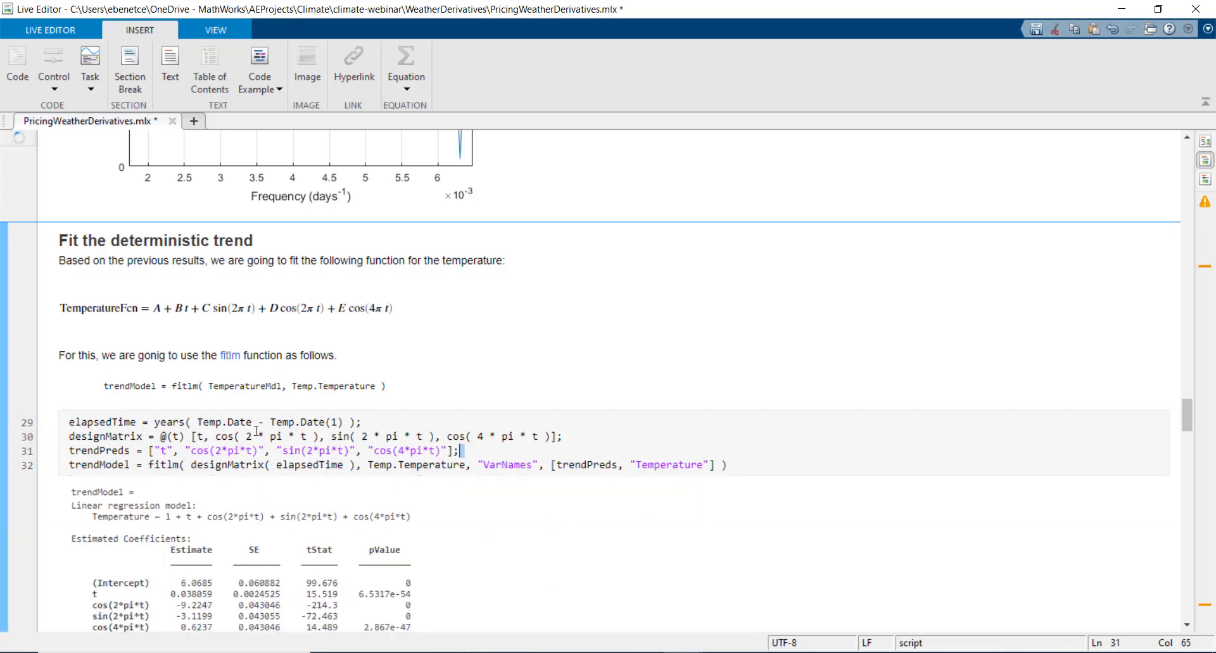
scroll(145, 431, "down", 4)
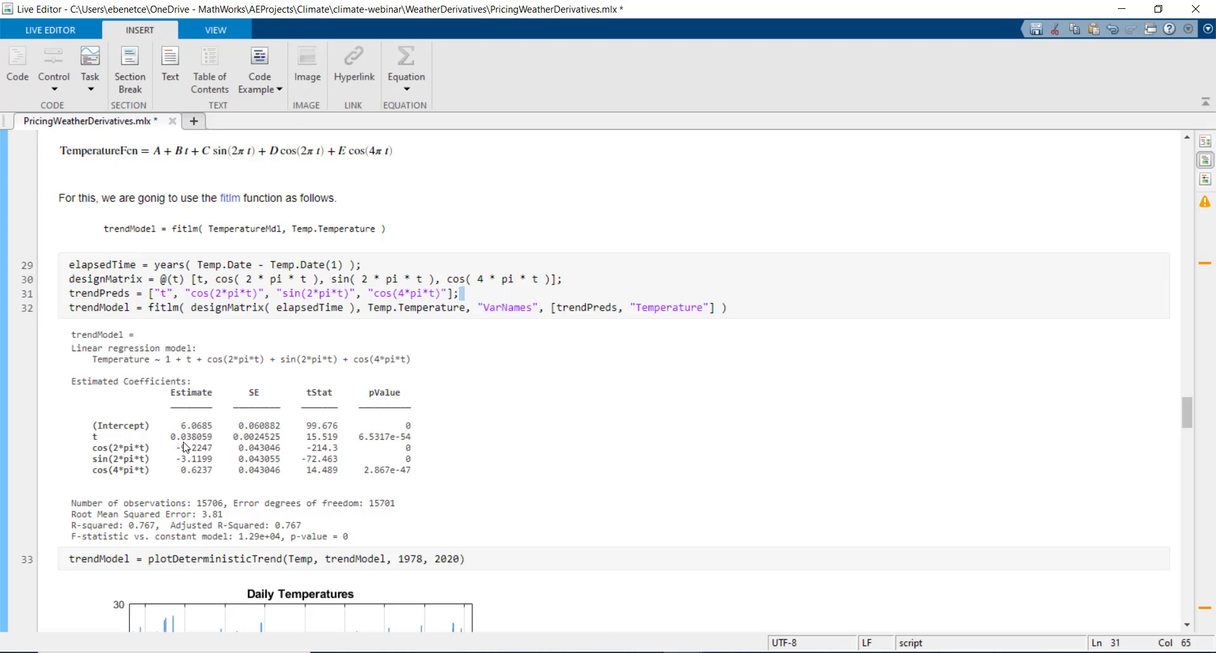
- Scroll through the regression coefficients and fitted-trend plot down to the residuals section
scroll(185, 449, "down", 2)
scroll(185, 448, "down", 1)
scroll(185, 448, "down", 2)
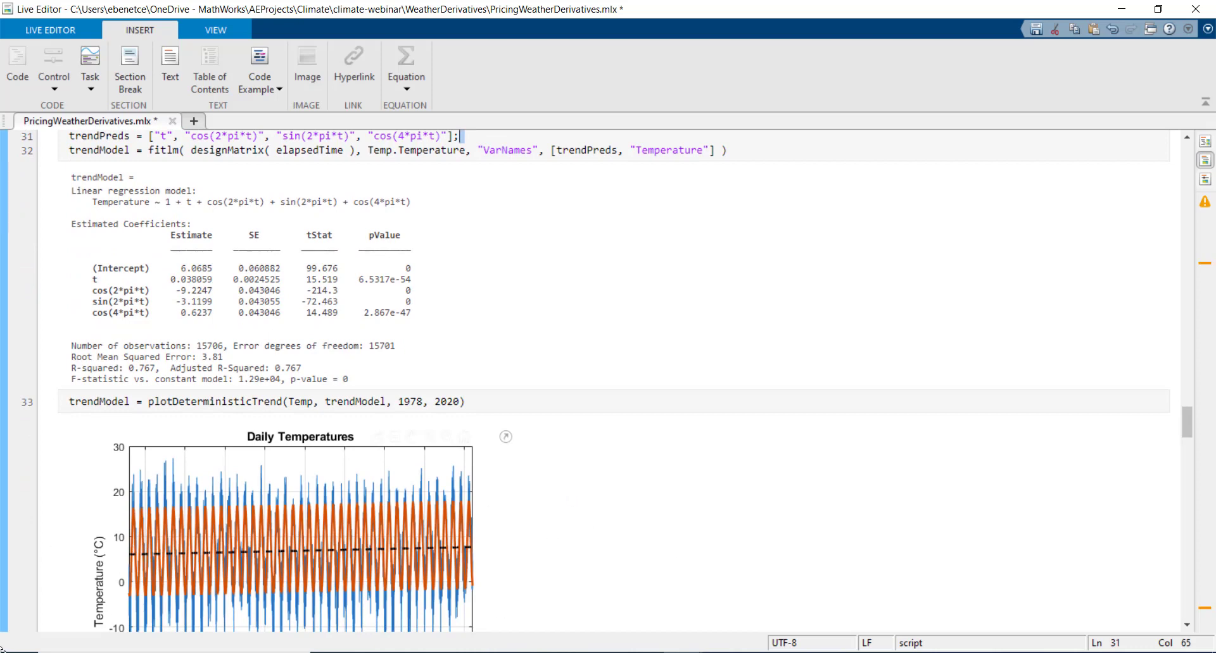
scroll(190, 535, "down", 3)
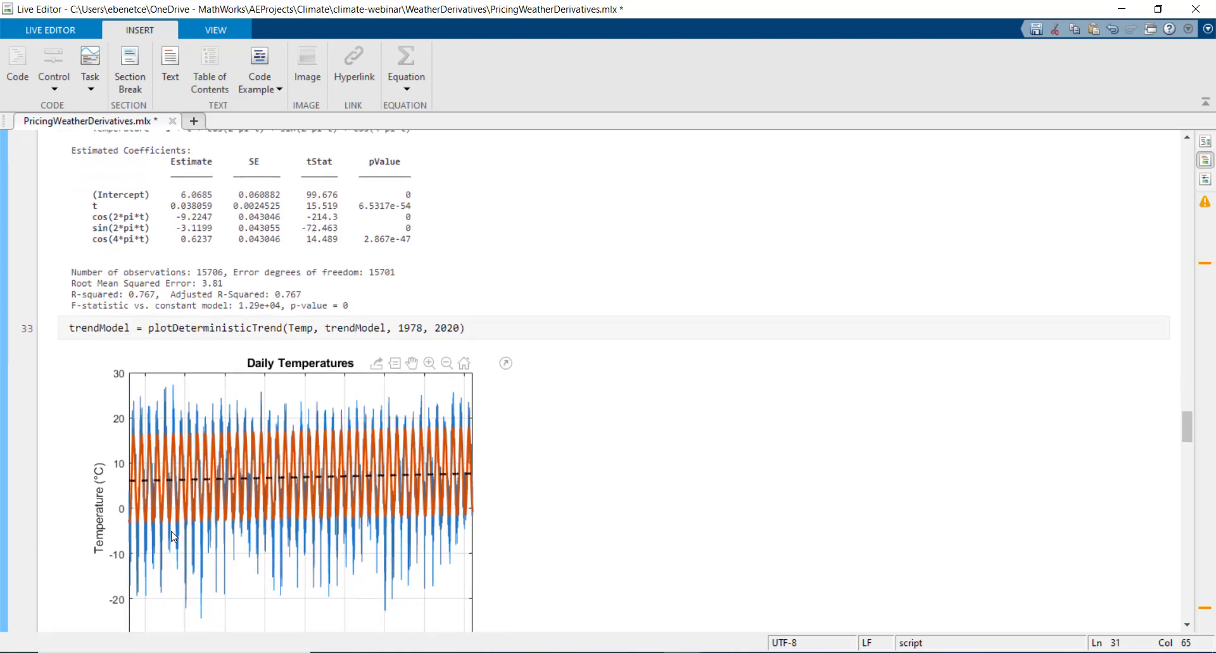
mouse_move(300, 493)
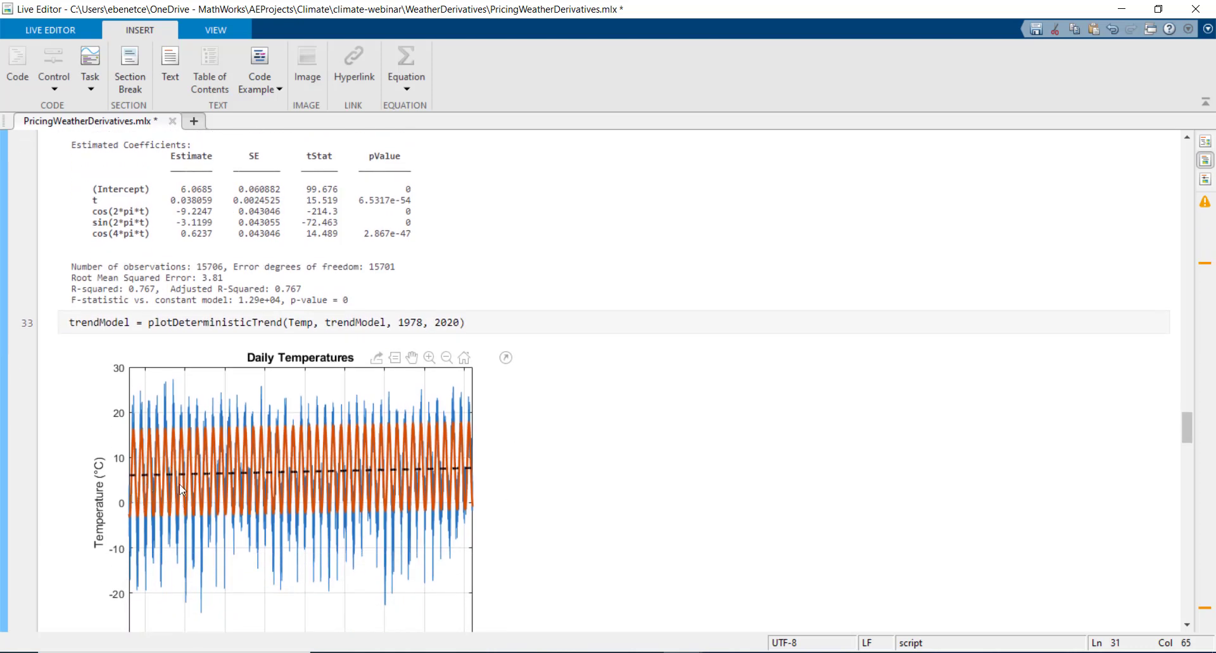
scroll(512, 510, "down", 3)
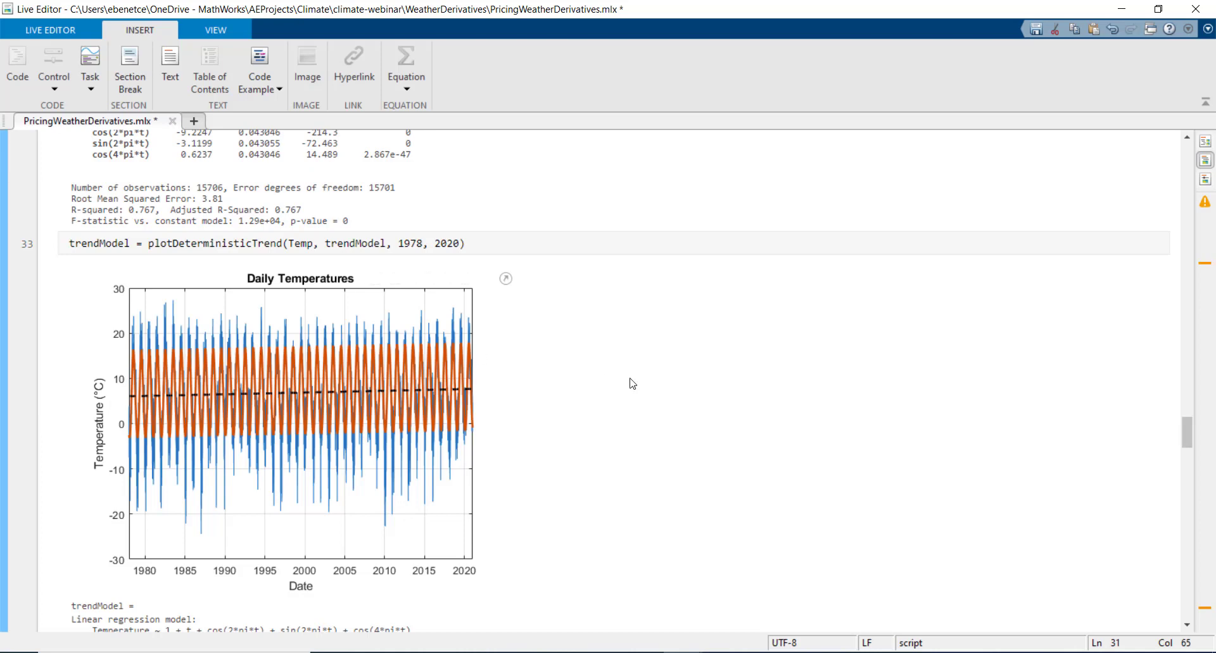
scroll(637, 383, "down", 3)
scroll(636, 384, "down", 3)
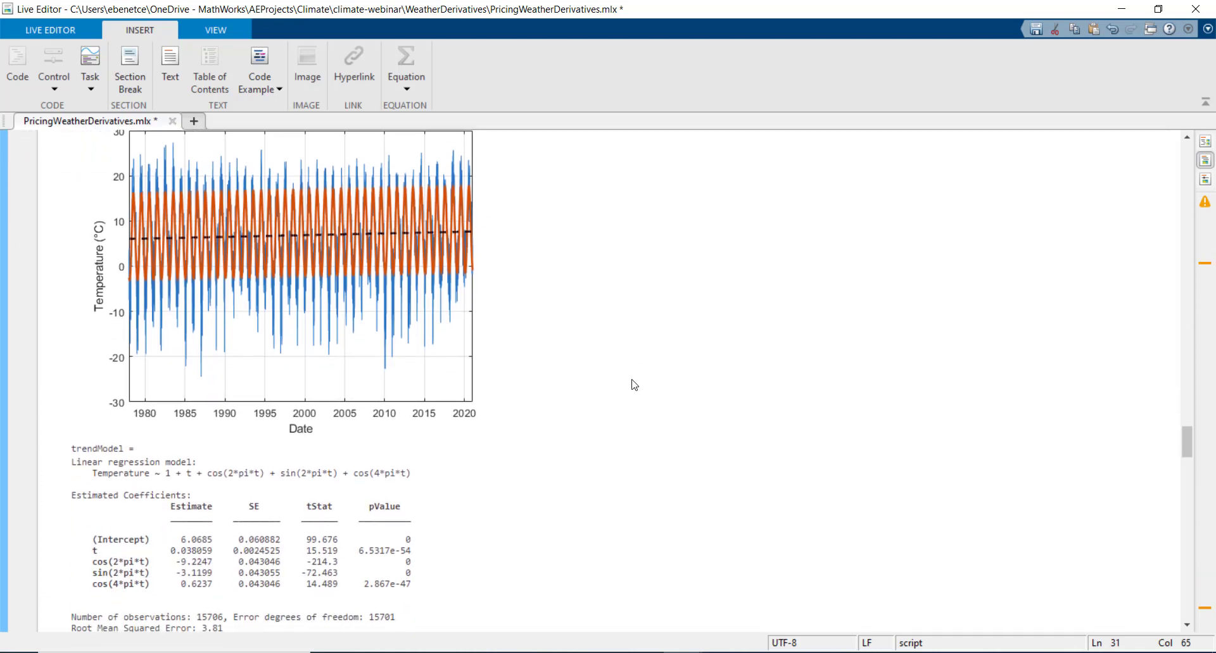
scroll(633, 384, "down", 3)
scroll(634, 385, "down", 5)
- Save the script and run the ARIMA/GARCH fit on the trend residuals
scroll(632, 384, "down", 3)
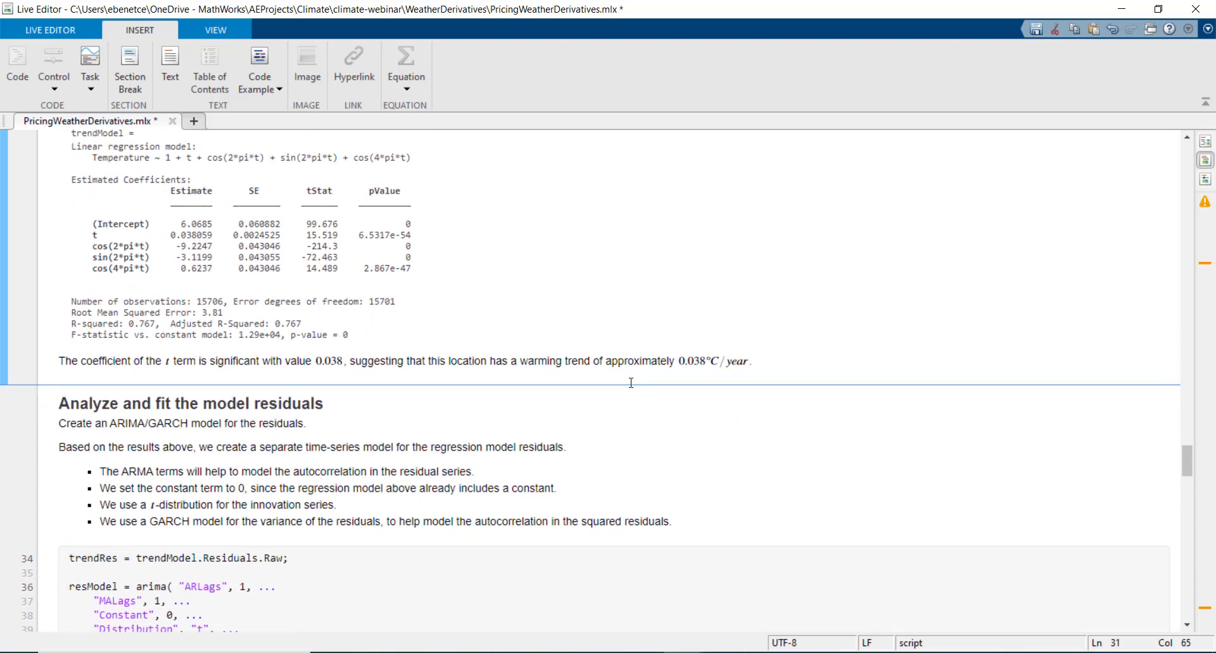
scroll(630, 383, "down", 2)
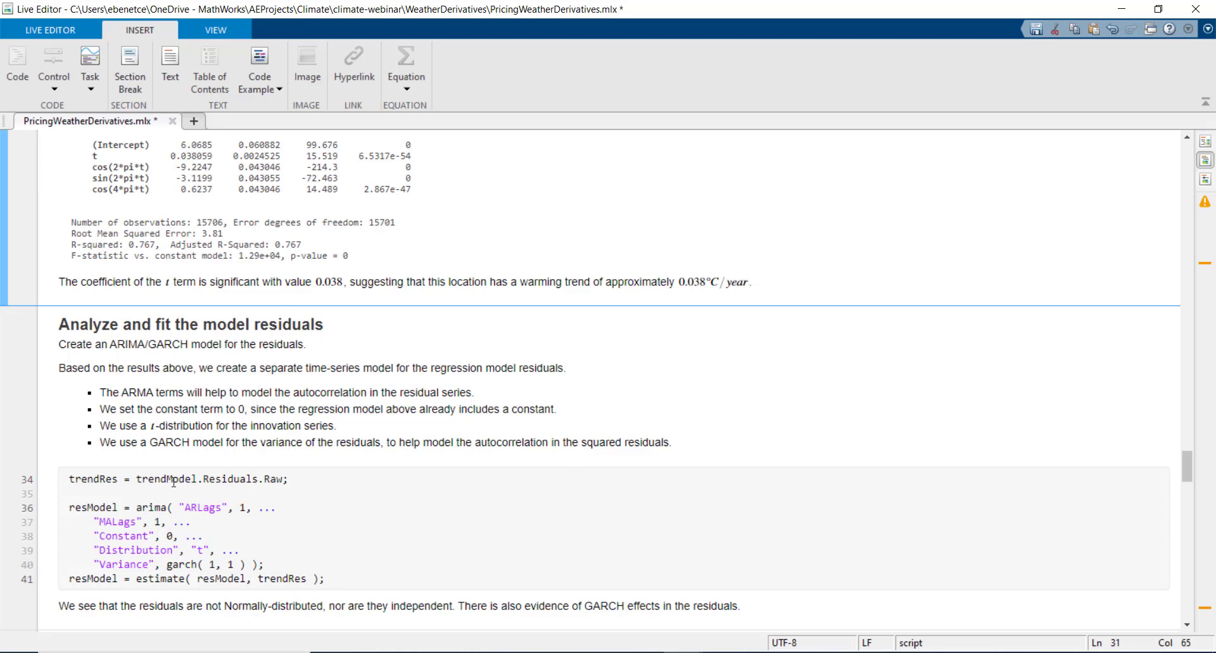
mouse_move(168, 478)
left_click(103, 500)
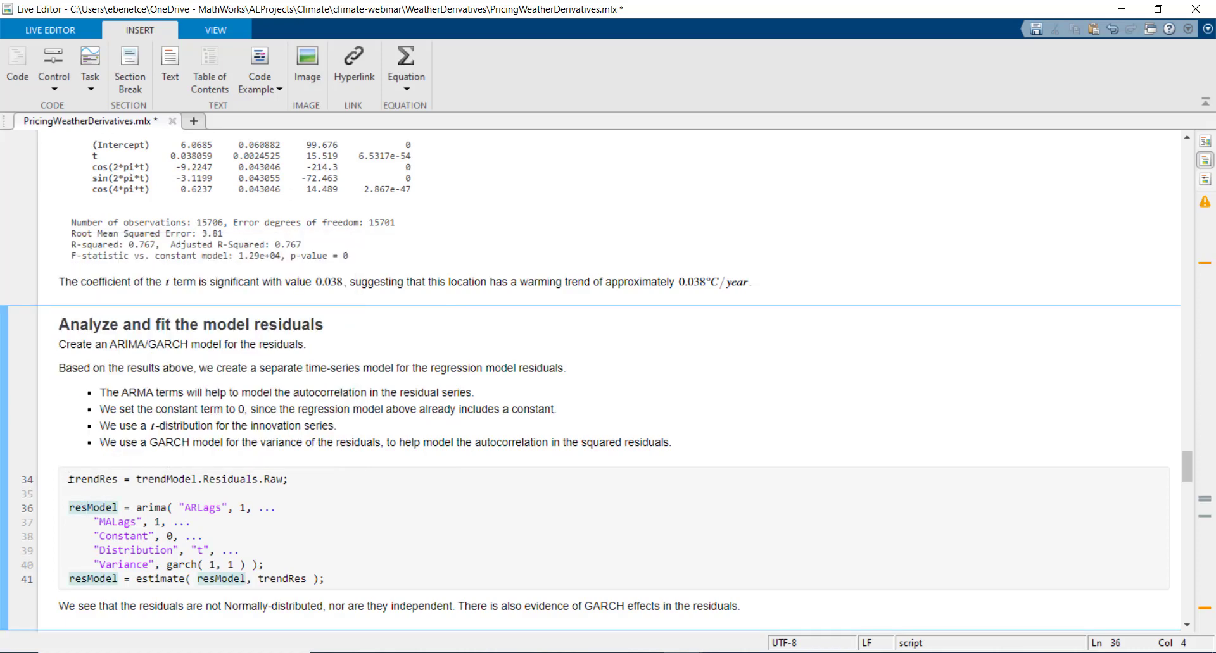
key("Up")
key("Up")
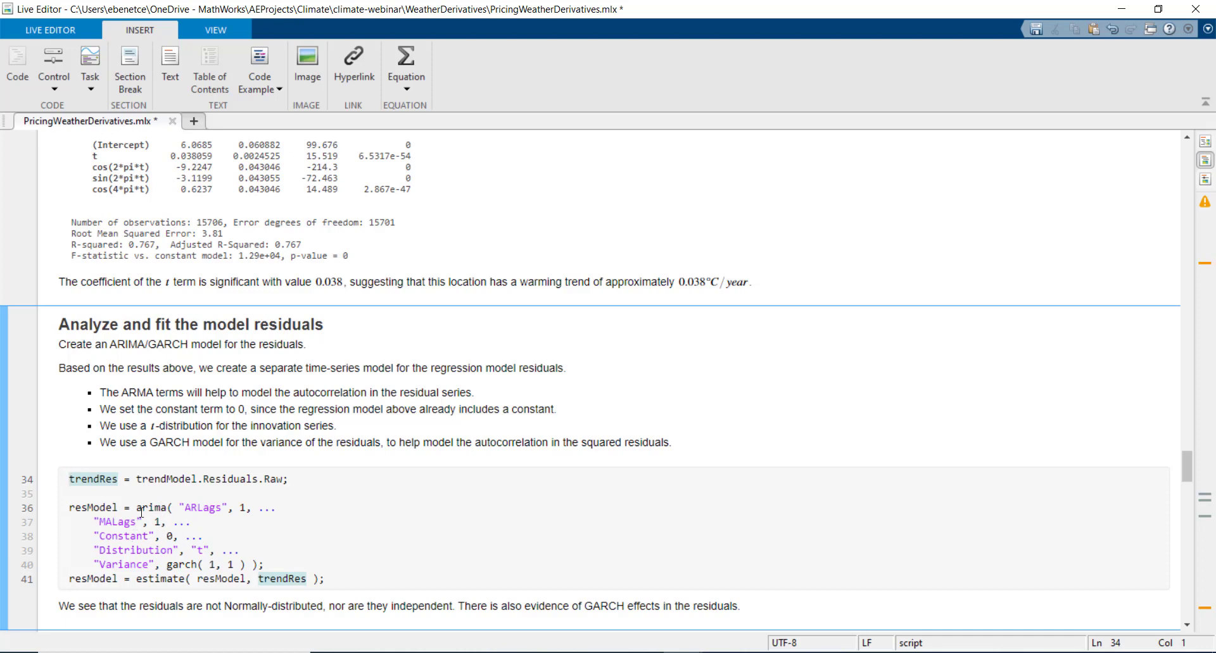
scroll(127, 520, "down", 3)
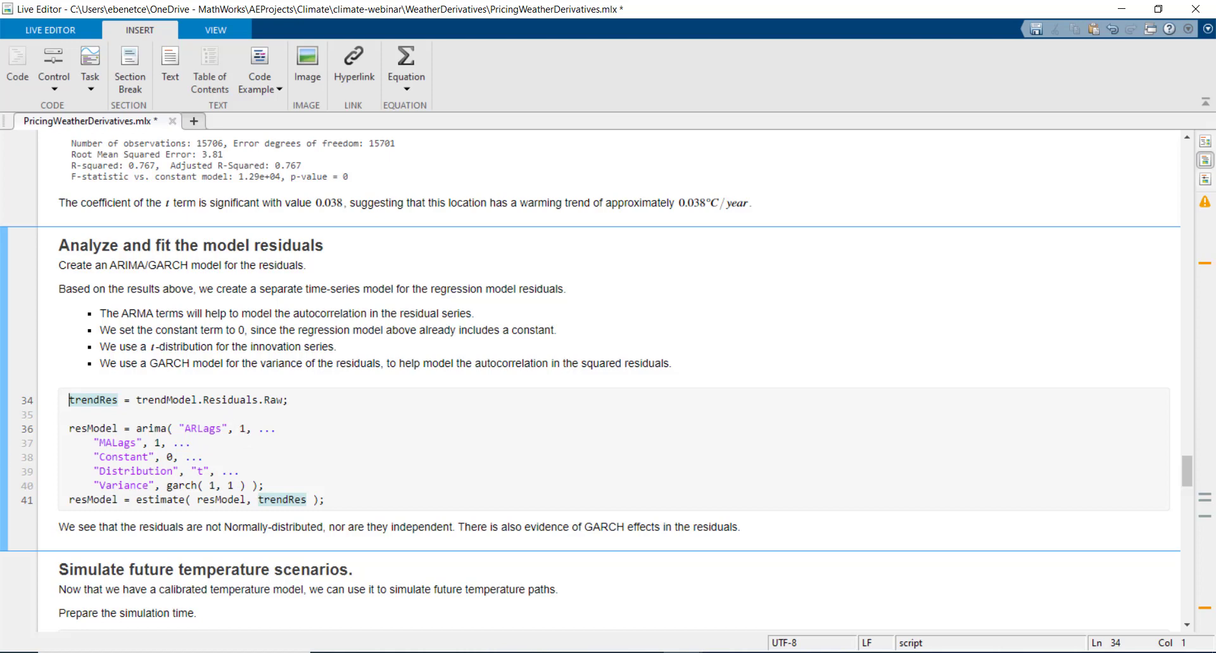
key("ctrl+s")
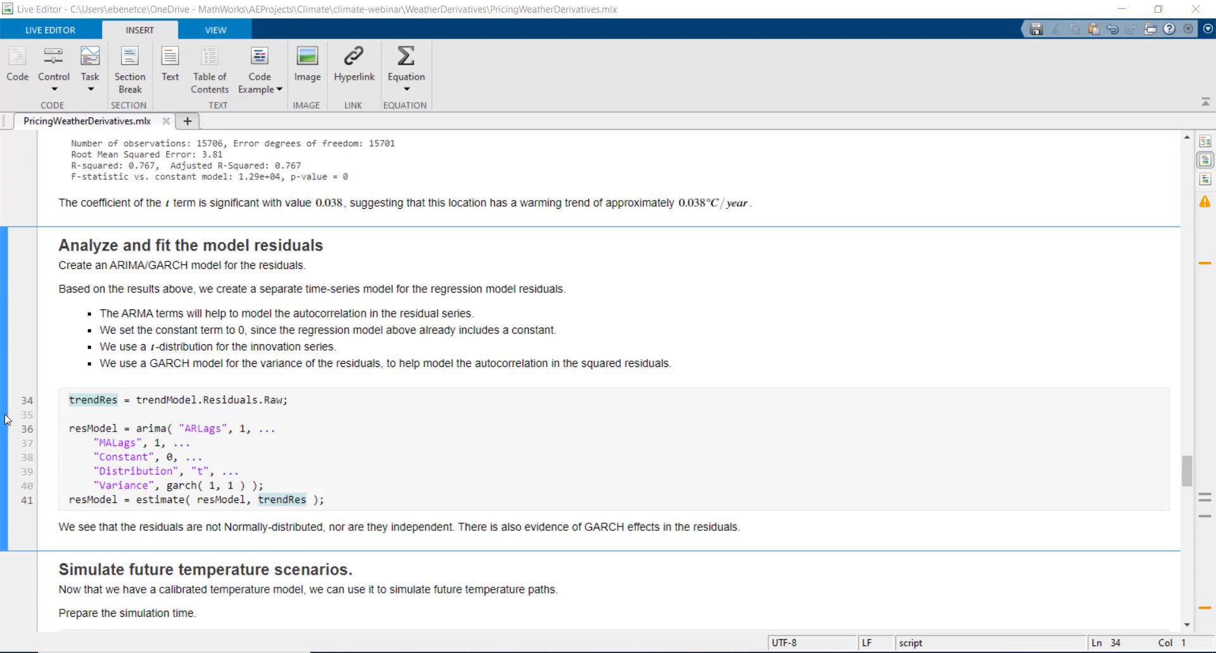
left_click(2, 326)
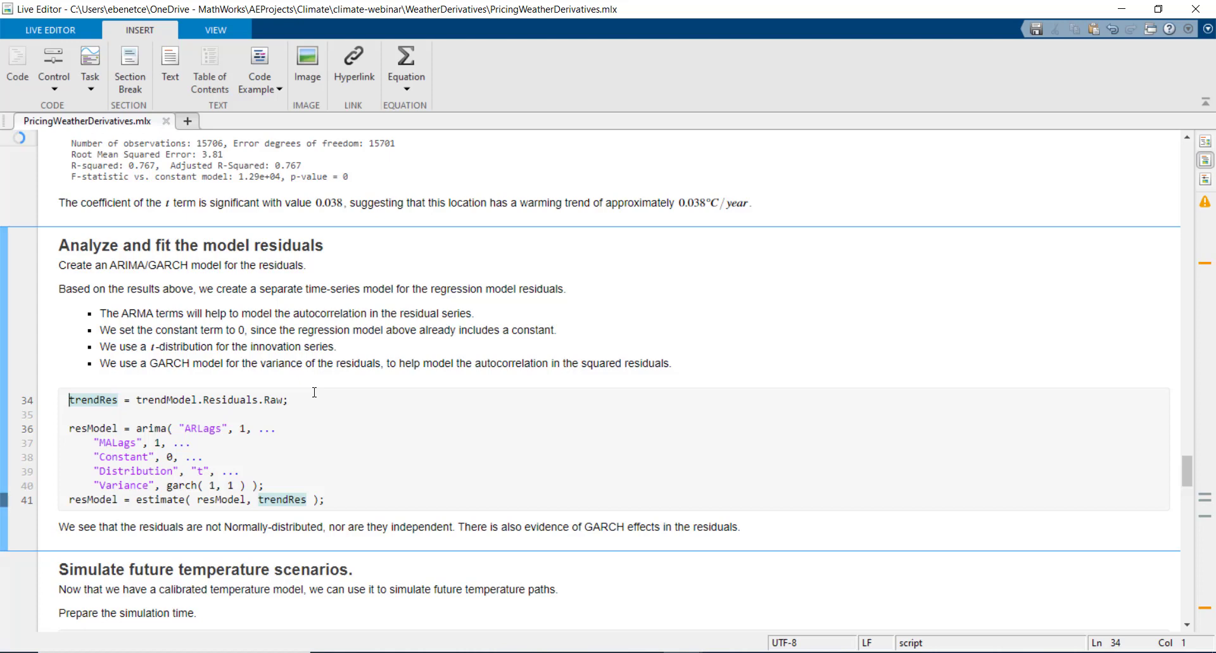
scroll(472, 420, "down", 1)
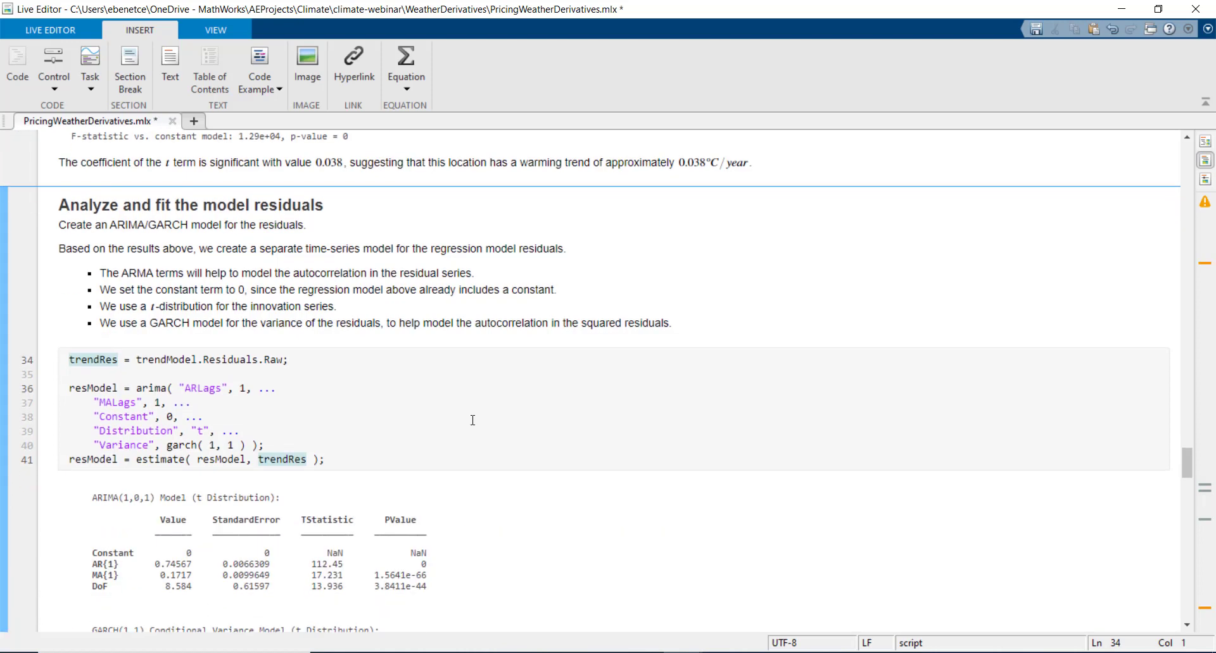
scroll(472, 421, "down", 1)
scroll(472, 421, "down", 1)
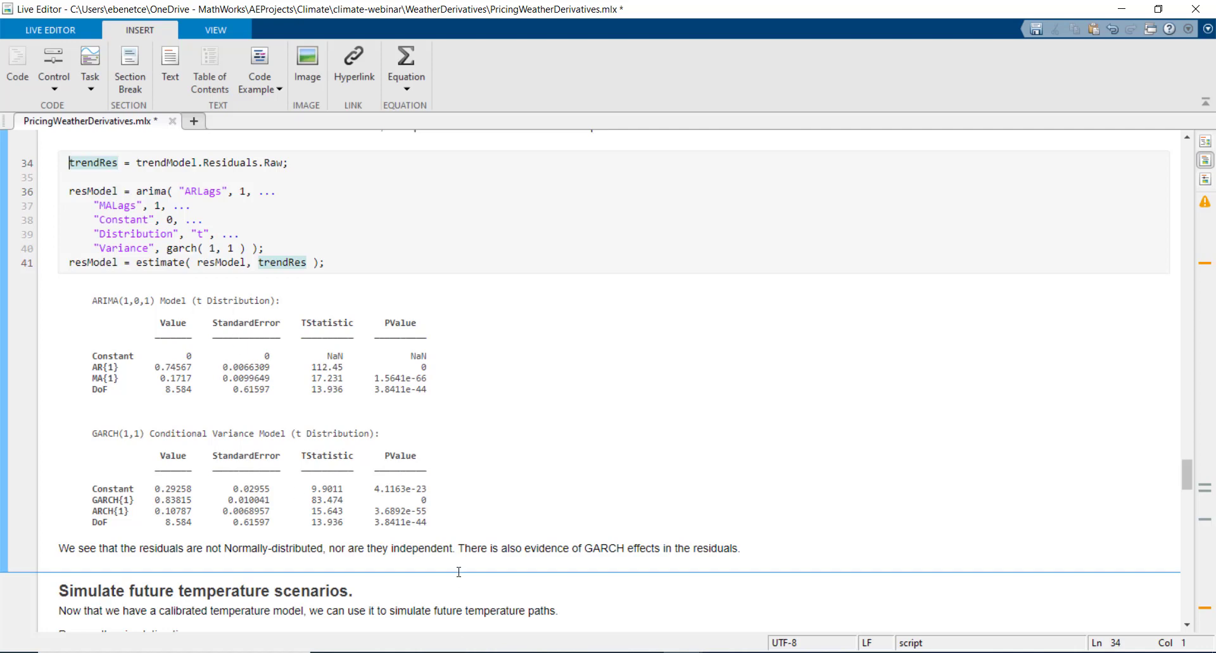
scroll(455, 568, "down", 3)
scroll(455, 568, "down", 6)
scroll(456, 568, "down", 3)
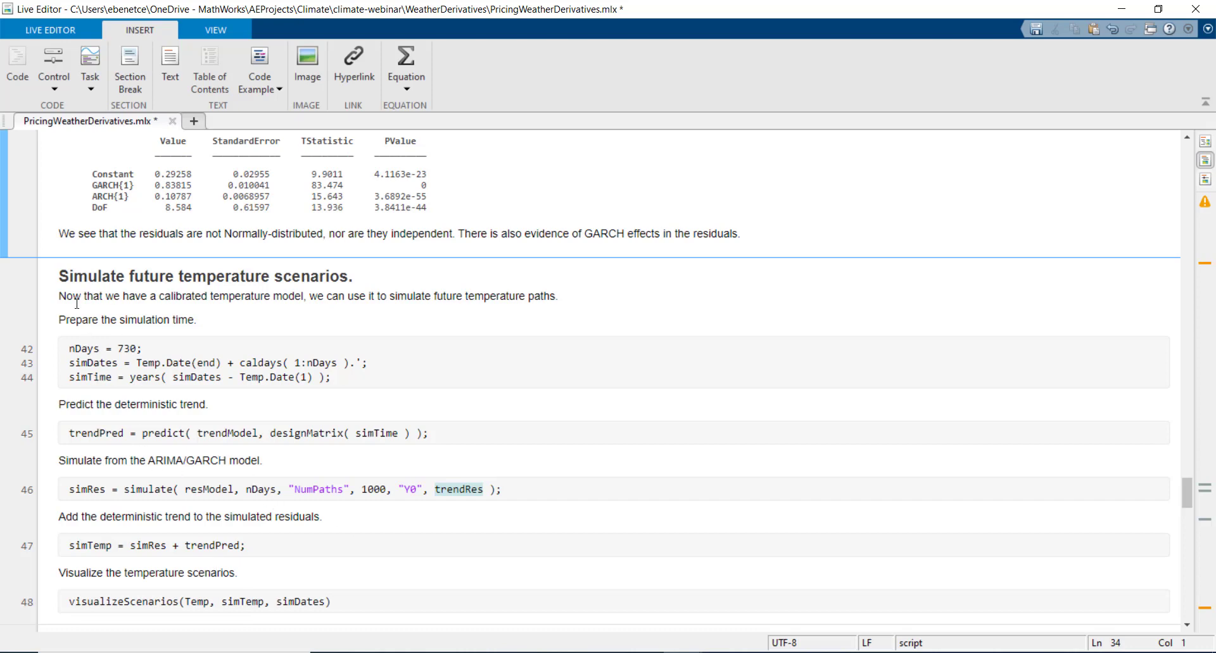
- Point out the 730-day horizon and trend prediction line, then run the 1000-path simulation
left_click_drag(74, 349, 138, 351)
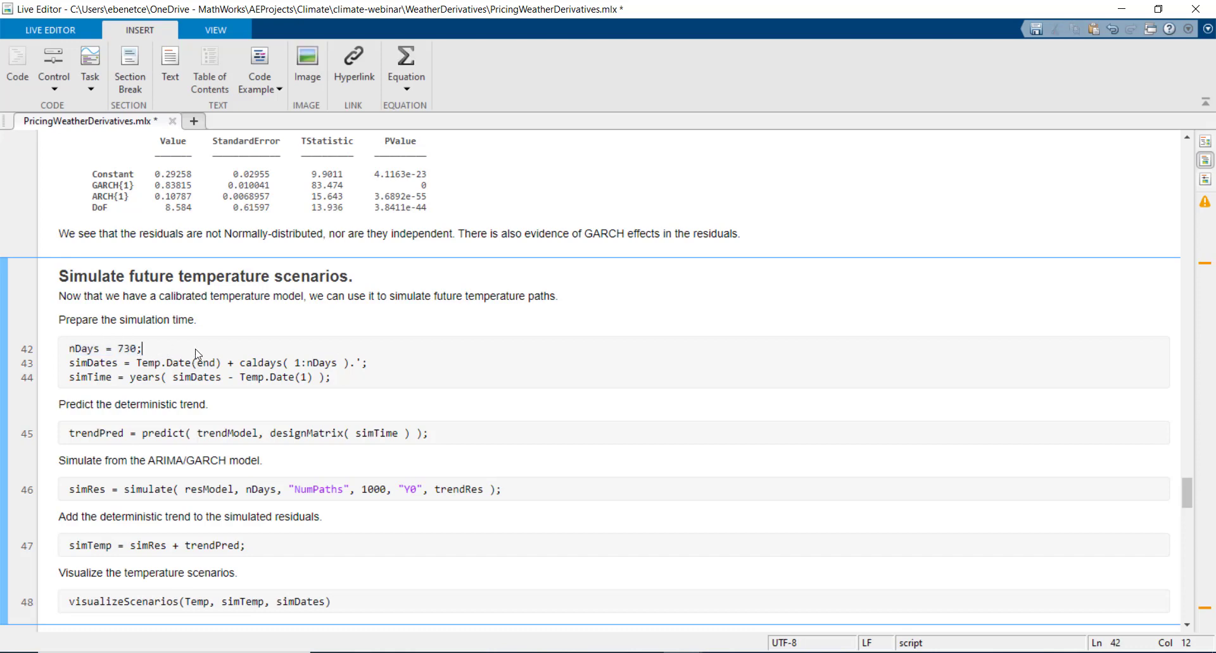
left_click(139, 350)
left_click_drag(67, 433, 428, 446)
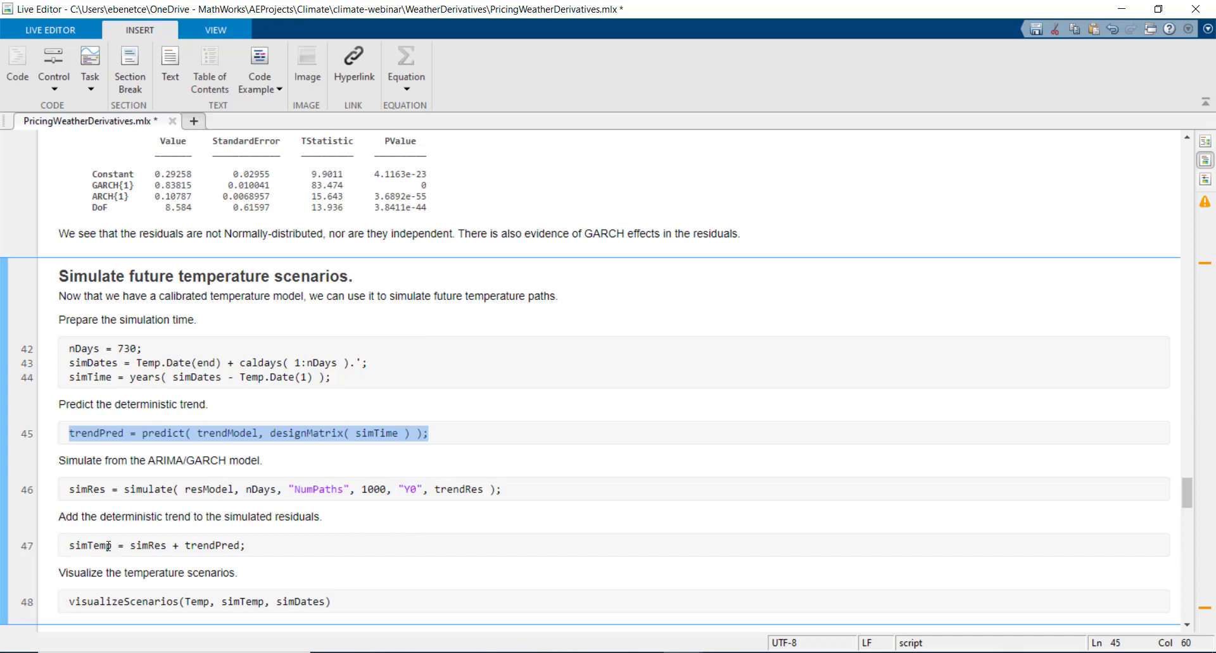
left_click_drag(71, 543, 245, 545)
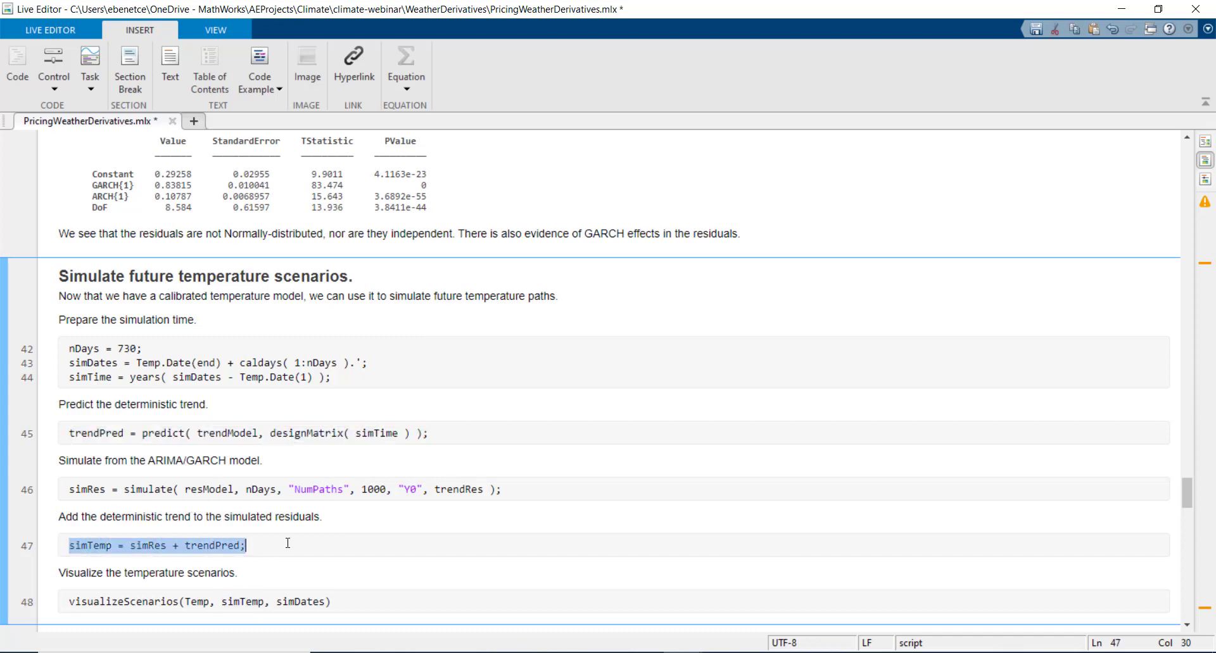
scroll(3, 454, "down", 2)
left_click(3, 454)
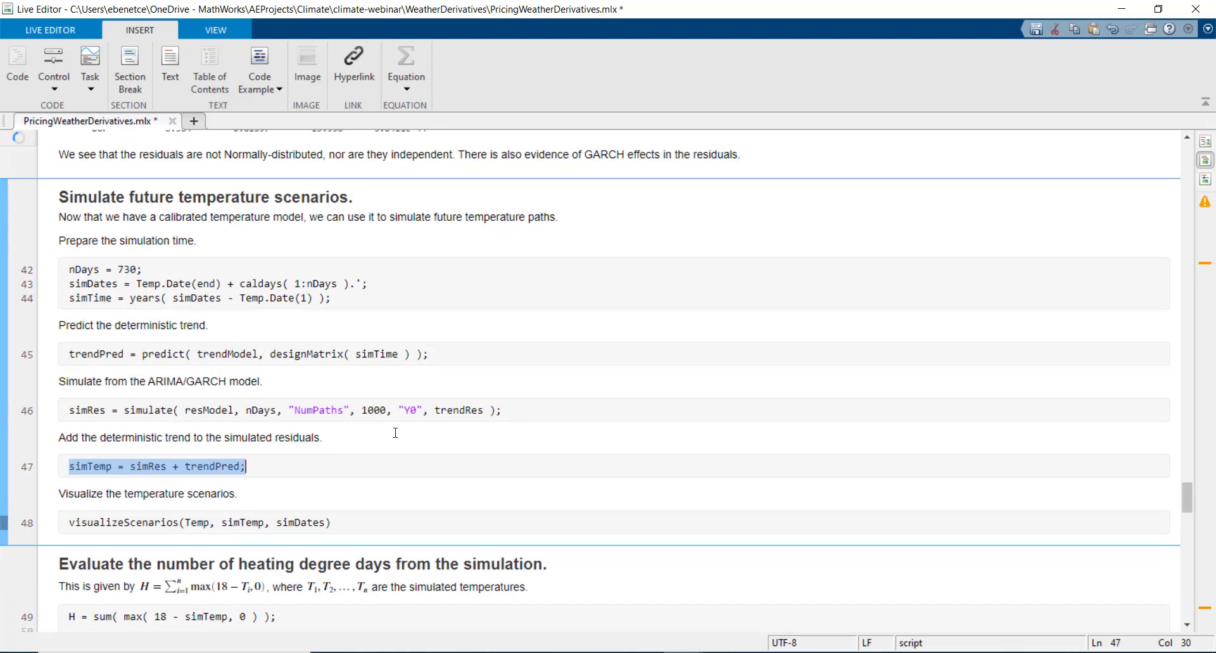
- Bring the Temperature Simulation plot into view and set the caret on the visualizeScenarios line
scroll(395, 432, "down", 2)
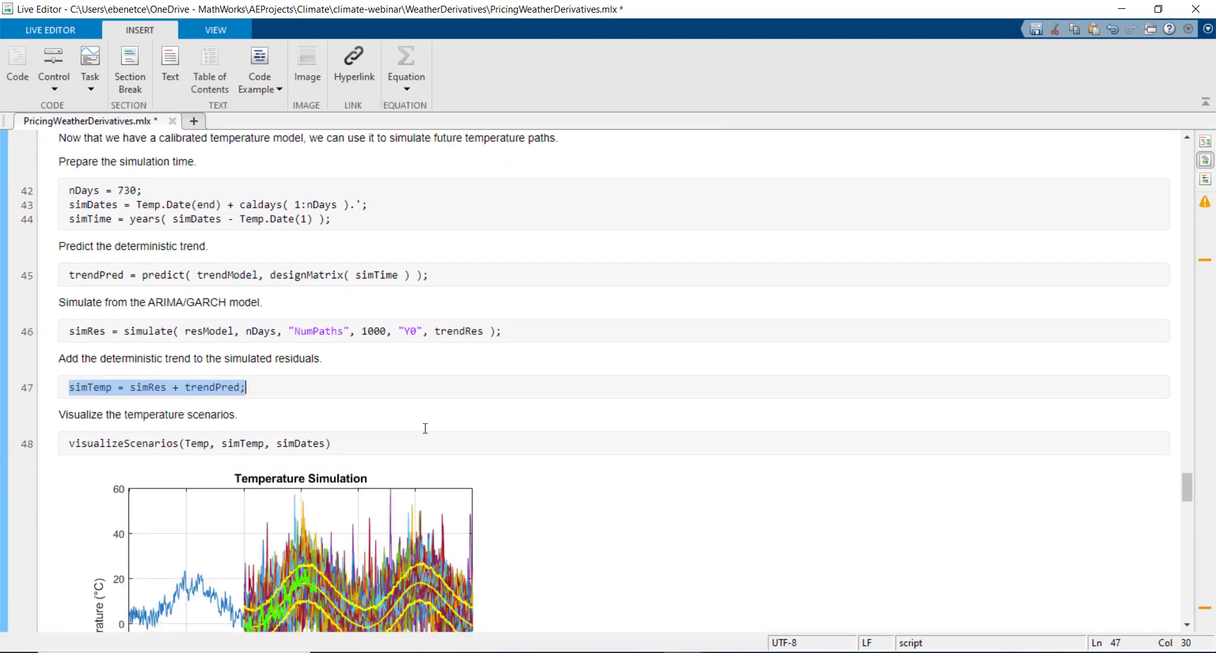
scroll(429, 429, "down", 2)
scroll(430, 434, "down", 2)
left_click(460, 493)
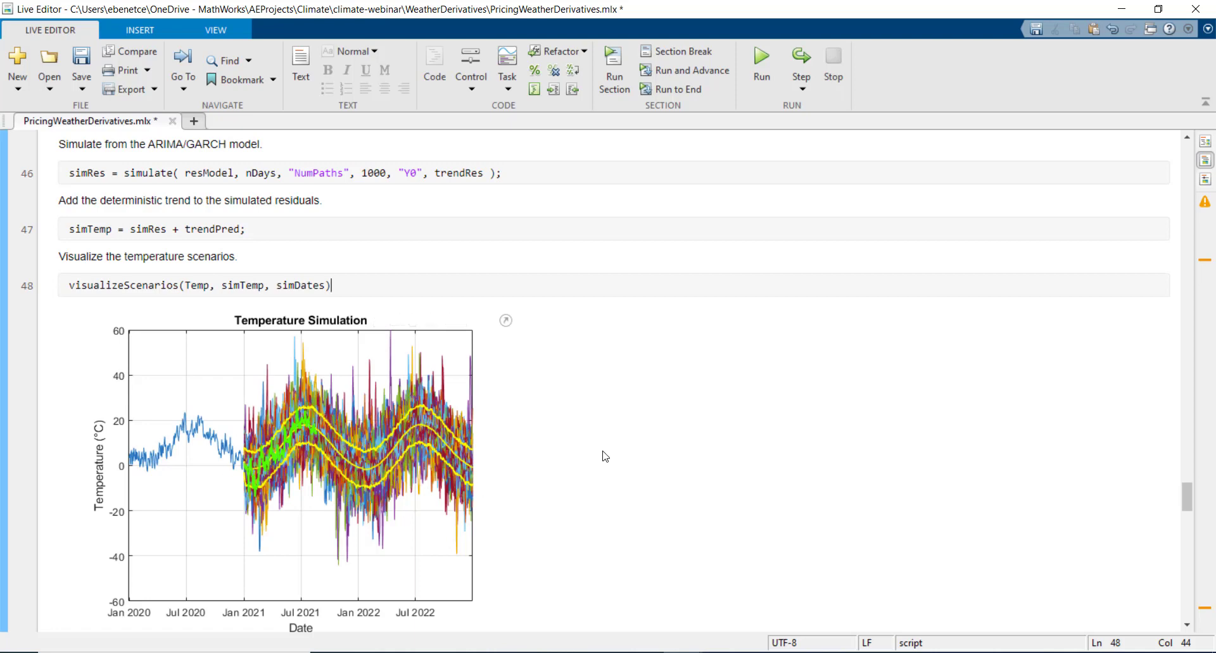
- Scroll past the 1000 simulated temperature paths to the heating degree days code
scroll(605, 455, "down", 2)
scroll(605, 456, "down", 1)
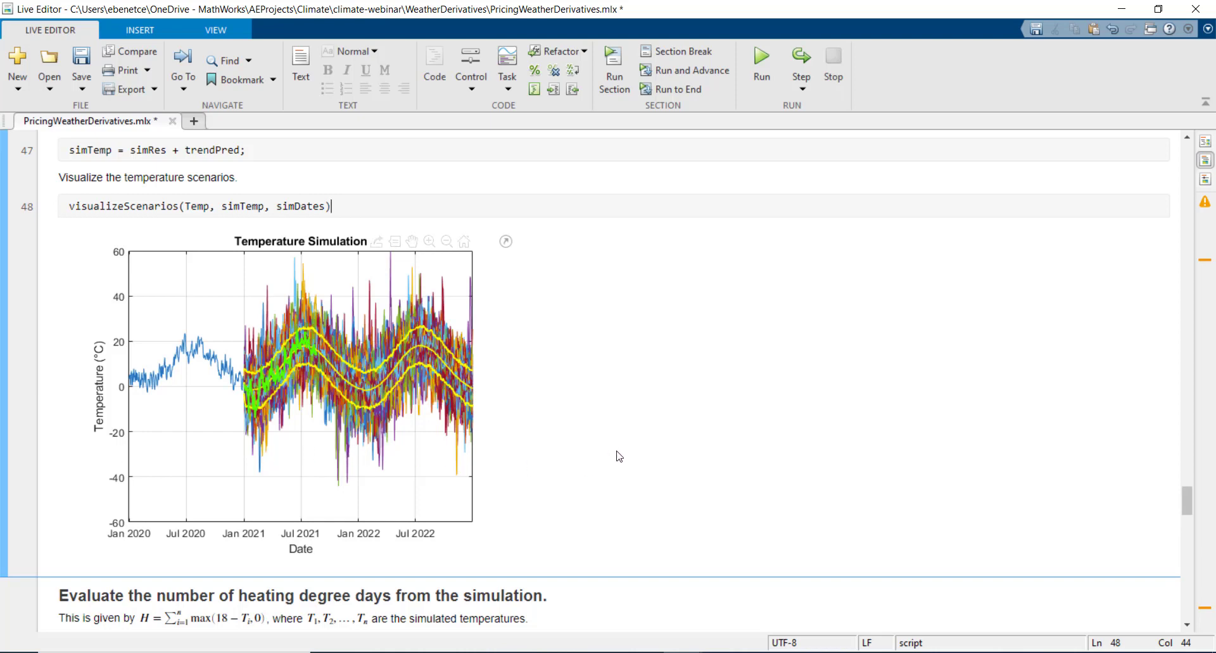
scroll(611, 454, "down", 2)
scroll(609, 456, "down", 3)
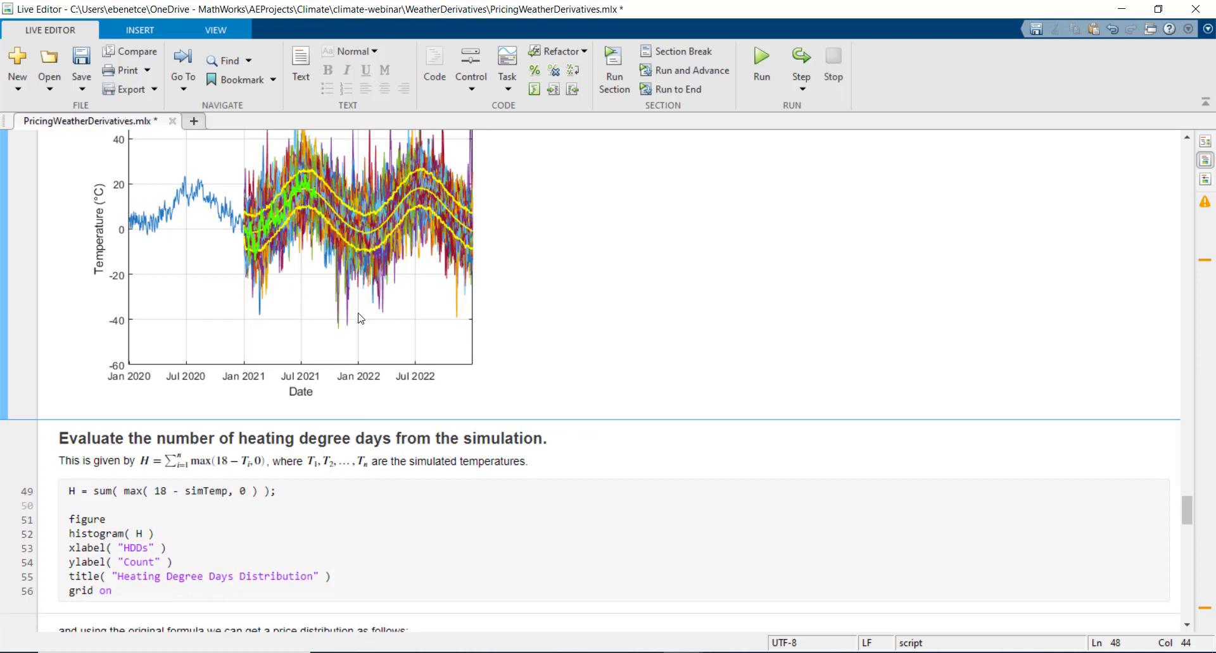
- Run the H = sum(...) heating degree days section with the 18-degree threshold and view its histogram
triple_click(71, 492)
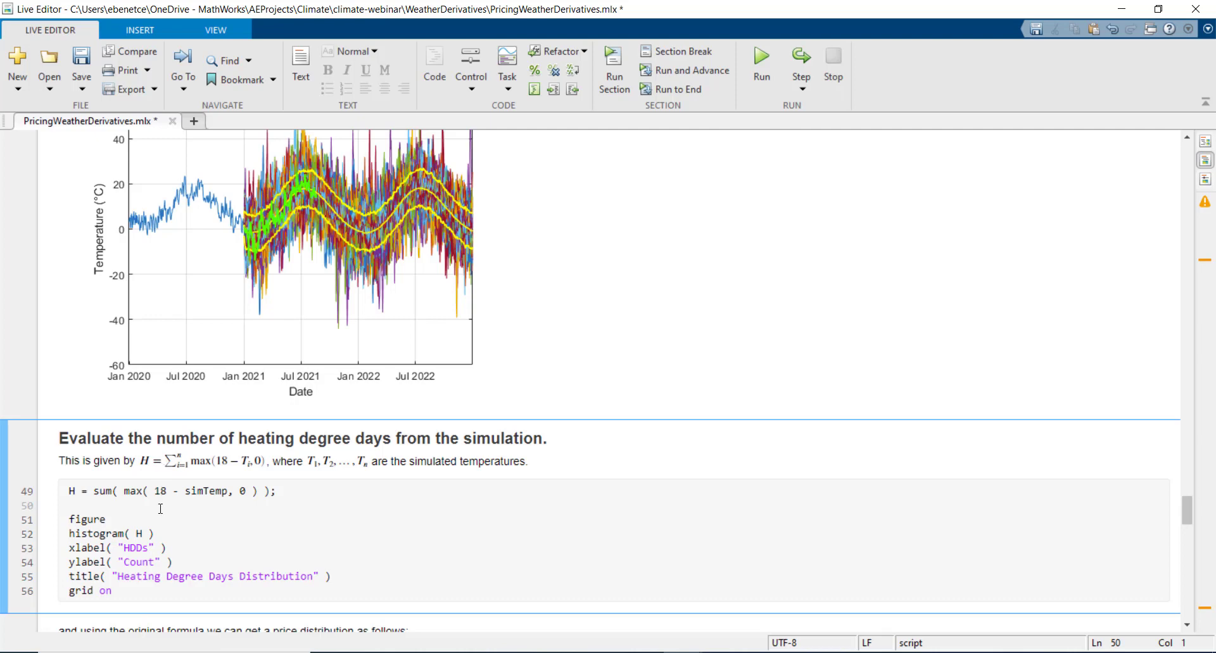
double_click(157, 491)
left_click_drag(68, 495, 277, 493)
key("F9")
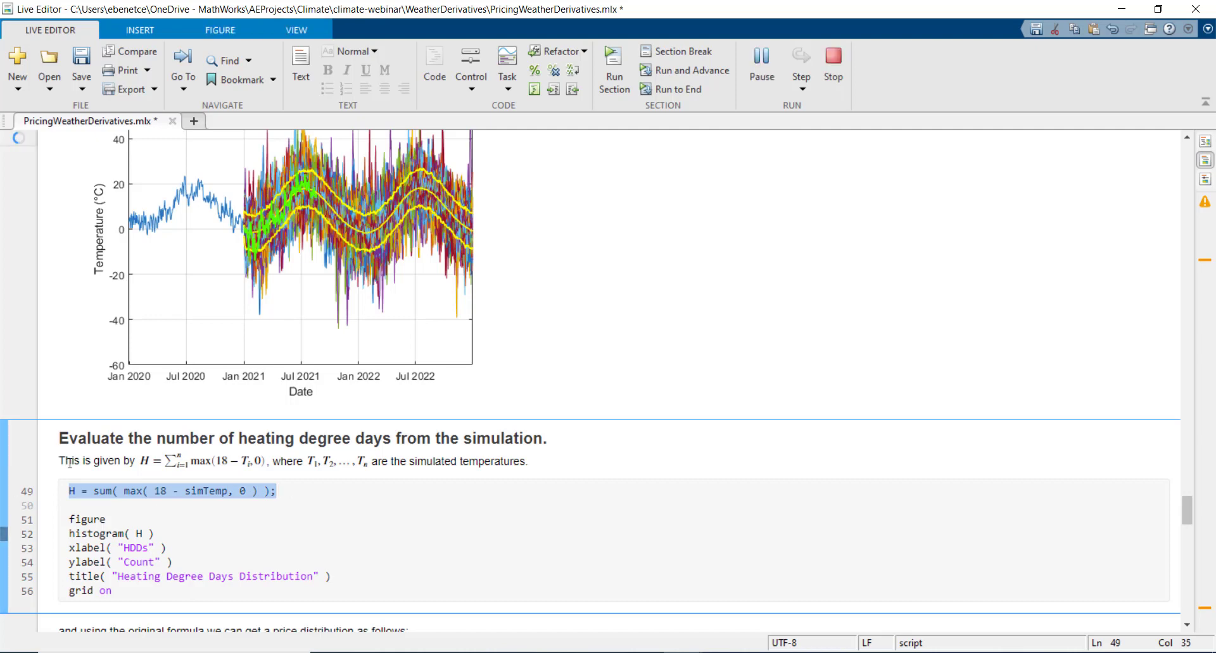
scroll(126, 460, "down", 3)
scroll(519, 466, "down", 3)
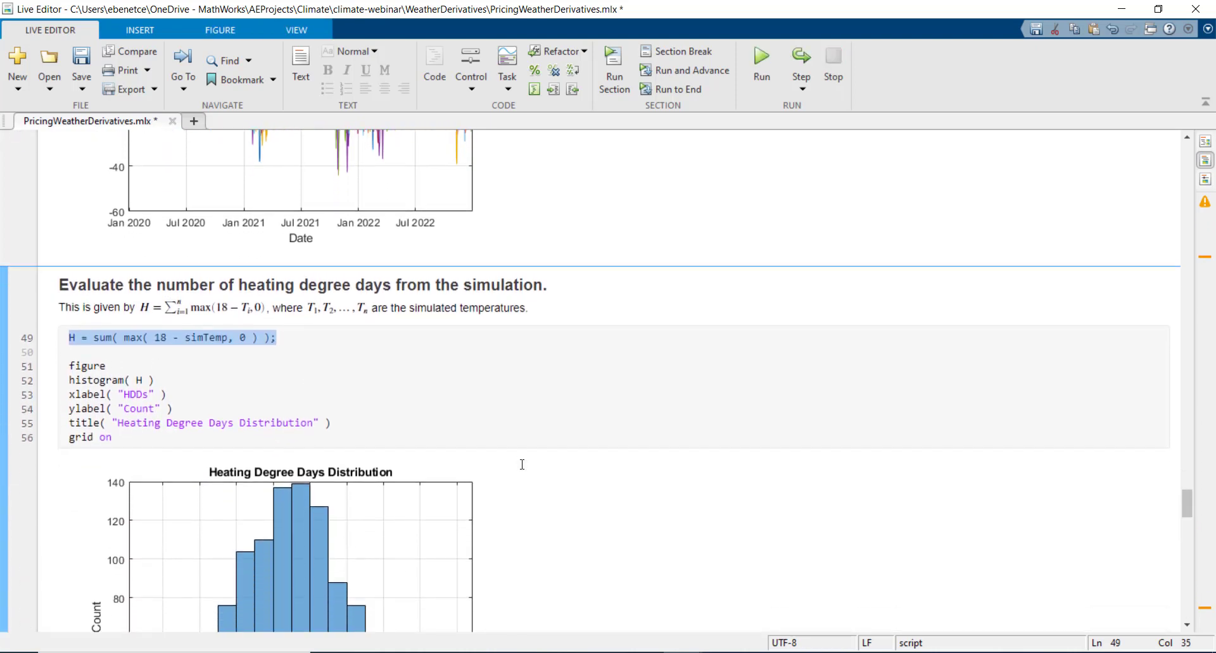
scroll(521, 463, "down", 6)
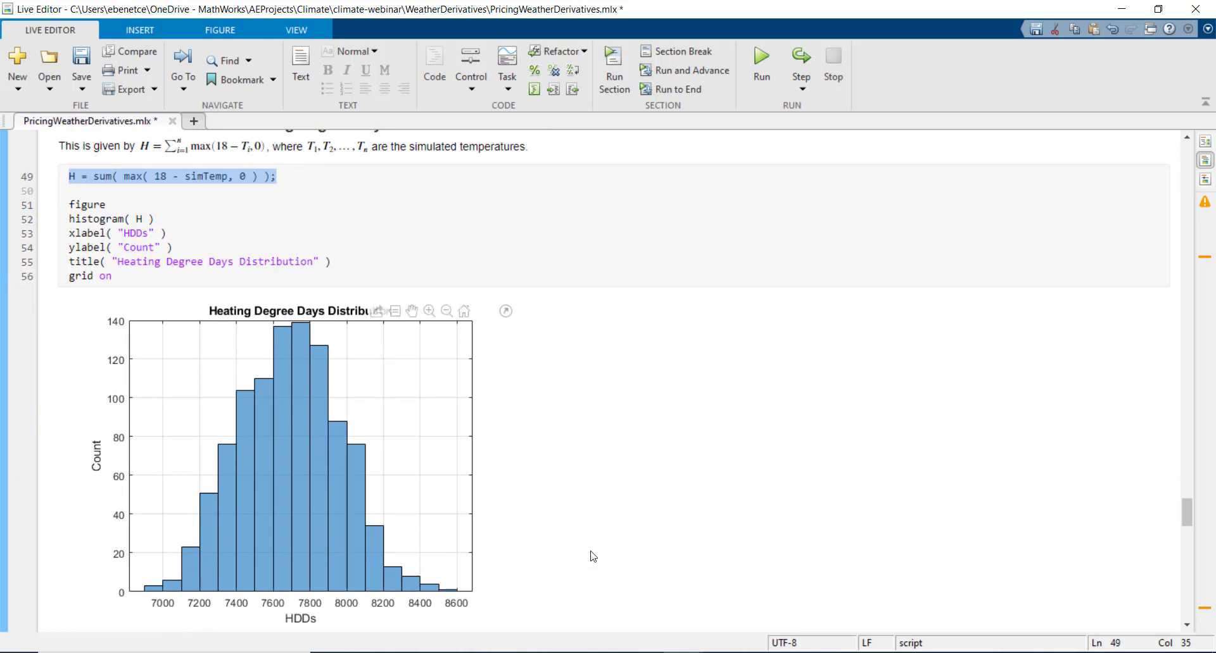
scroll(589, 553, "down", 4)
scroll(589, 553, "down", 2)
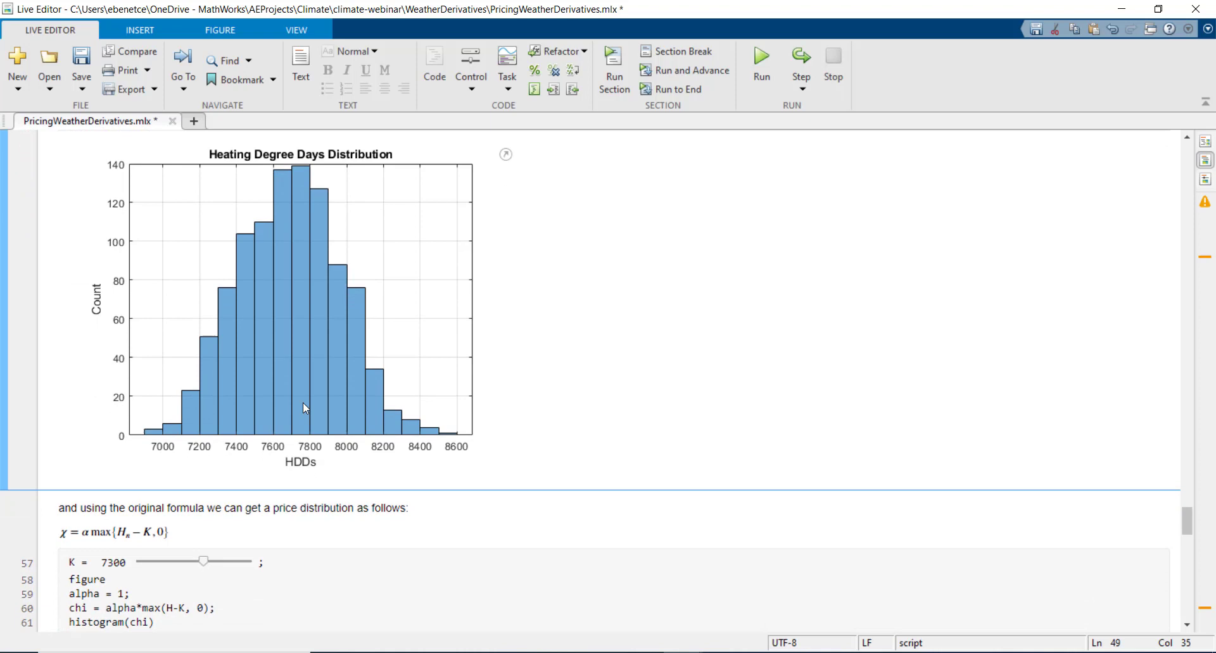
- Run the option payoff section to produce the option price distribution for strike 7300
left_click(159, 531)
left_click(152, 531)
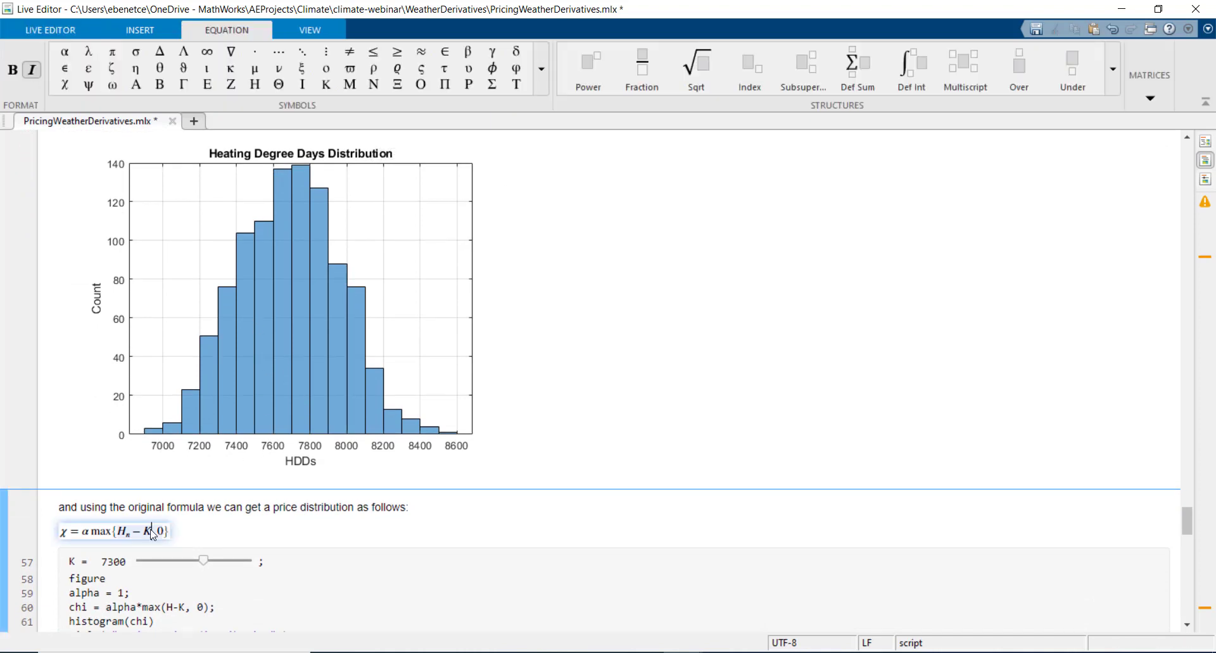
left_click(87, 533)
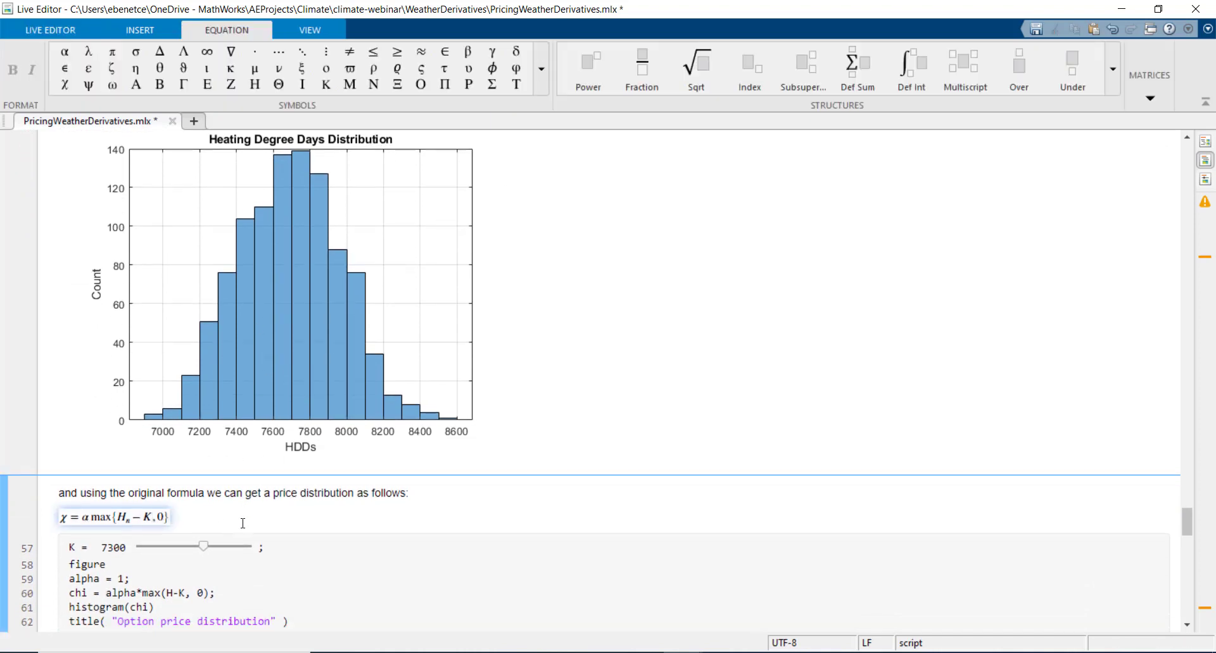
scroll(243, 523, "down", 3)
left_click(2, 491)
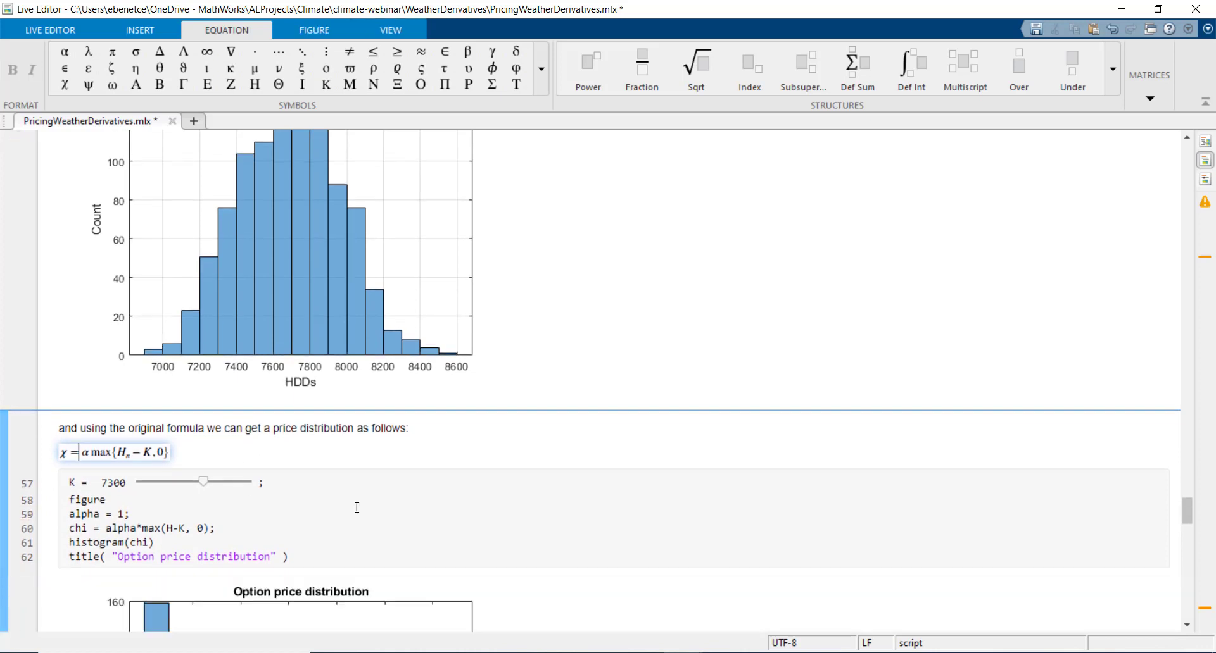
- Raise the strike K slider from 7300 to 7600 to recompute the option price histogram
scroll(356, 508, "down", 3)
scroll(356, 507, "down", 2)
scroll(357, 508, "down", 3)
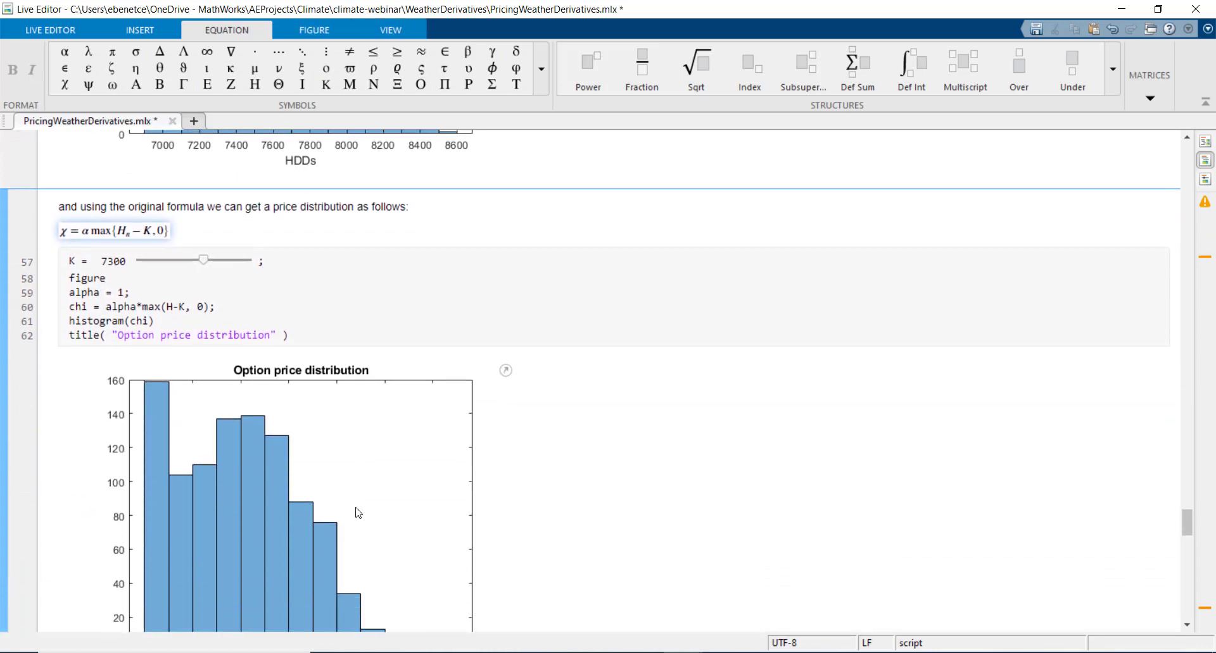
scroll(356, 509, "down", 2)
scroll(357, 510, "down", 3)
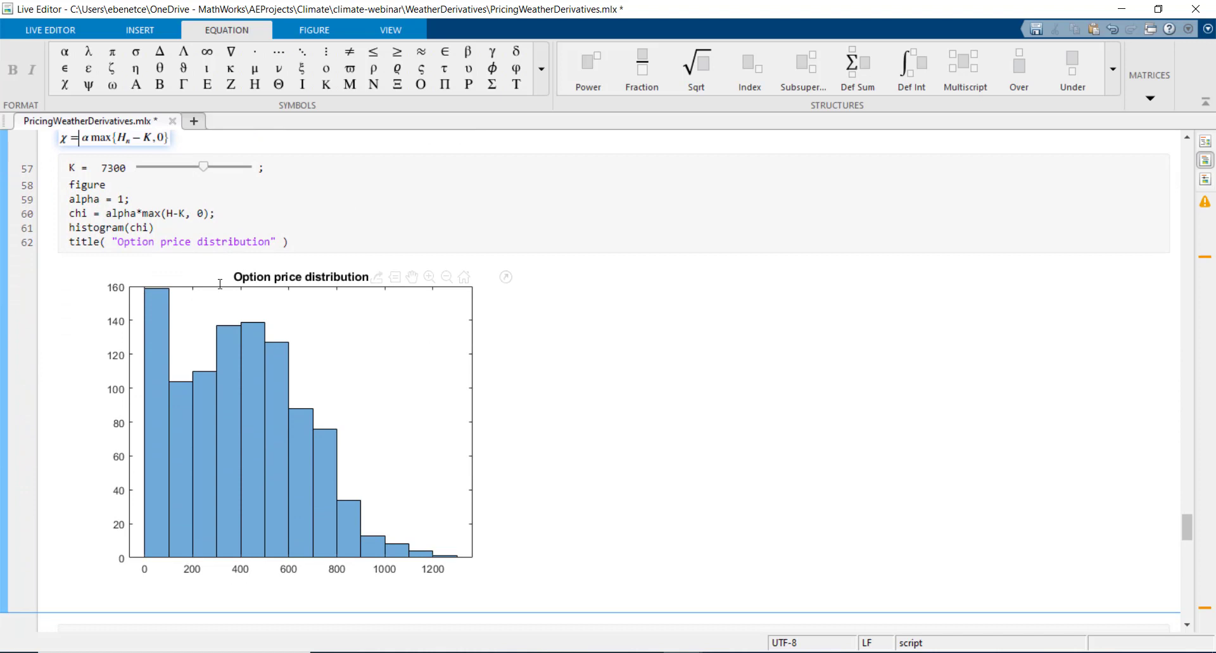
left_click_drag(203, 167, 213, 167)
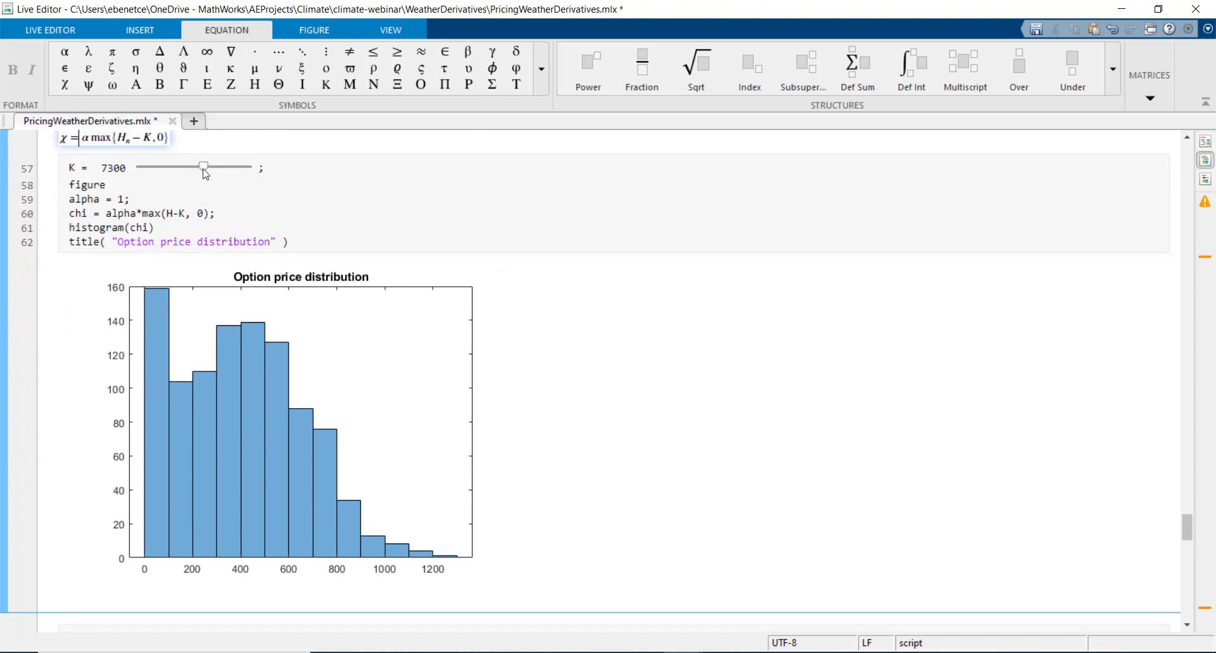